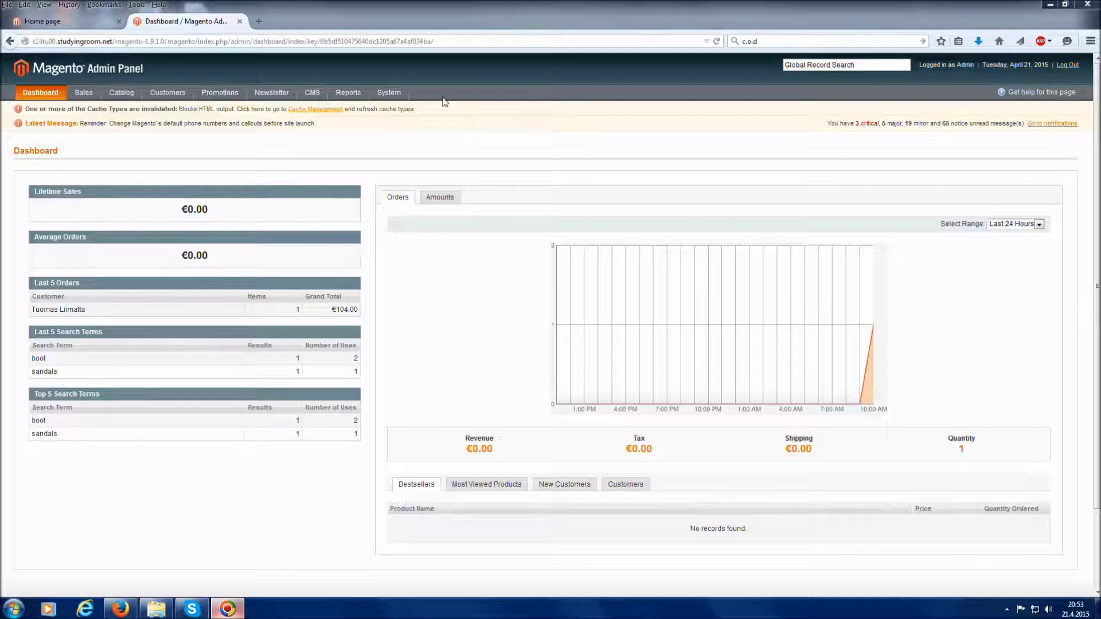
Go to System > Configuration to reach the General store configuration section.
{"action": "mouse_move", "coordinate": [404, 93]}
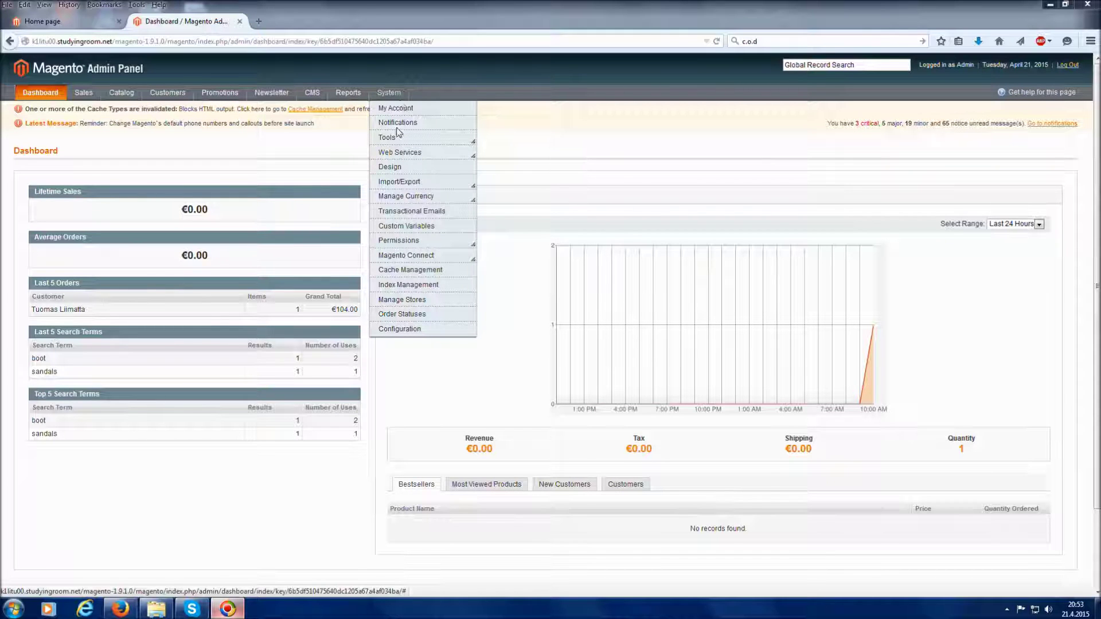
{"action": "left_click", "coordinate": [408, 332]}
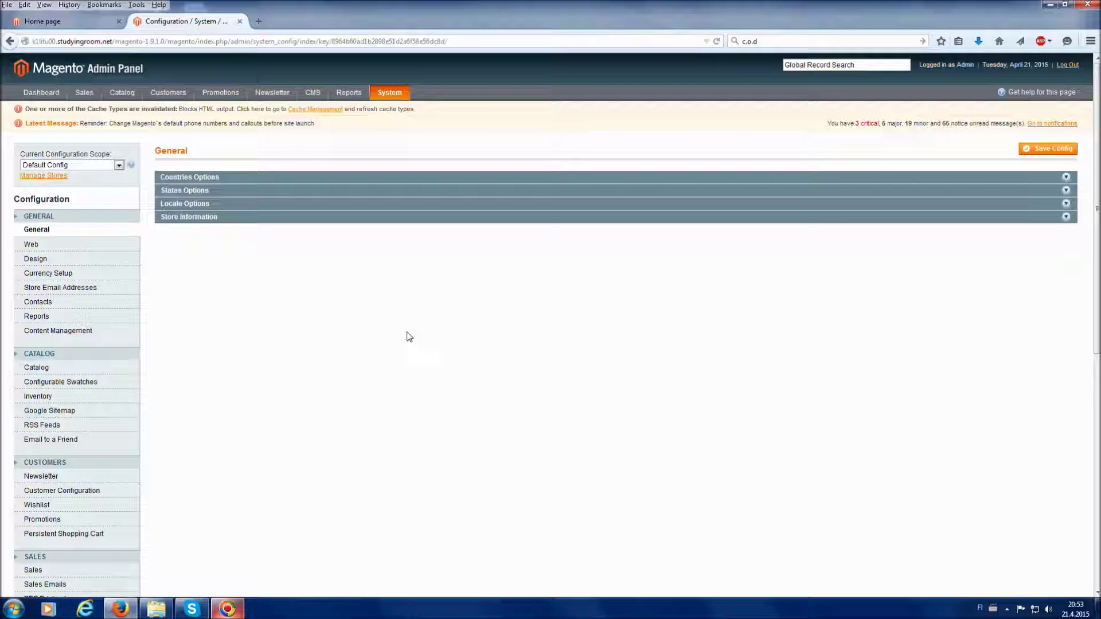
{"action": "scroll", "coordinate": [410, 337], "scroll_direction": "down", "scroll_amount": 5}
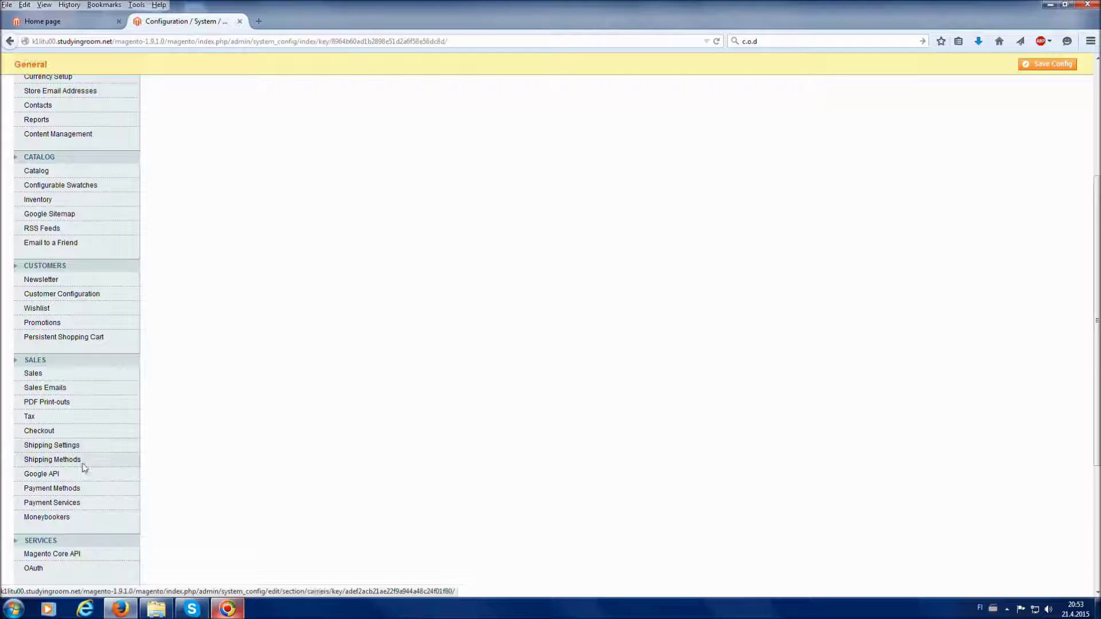
In Shipping Settings, set the origin city to Anaheim and street address to 'Orderstreet 123'.
{"action": "left_click", "coordinate": [90, 452]}
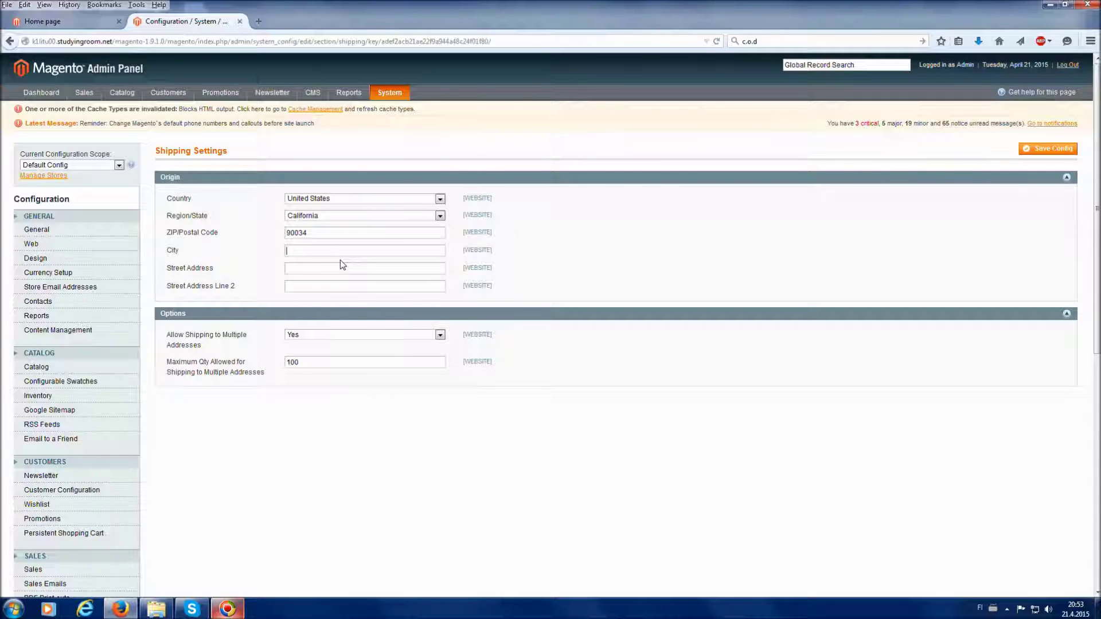
{"action": "type", "text": "A"}
{"action": "key", "text": "Down"}
{"action": "key", "text": "Return"}
{"action": "left_click", "coordinate": [330, 269]}
{"action": "type", "text": "Ord"}
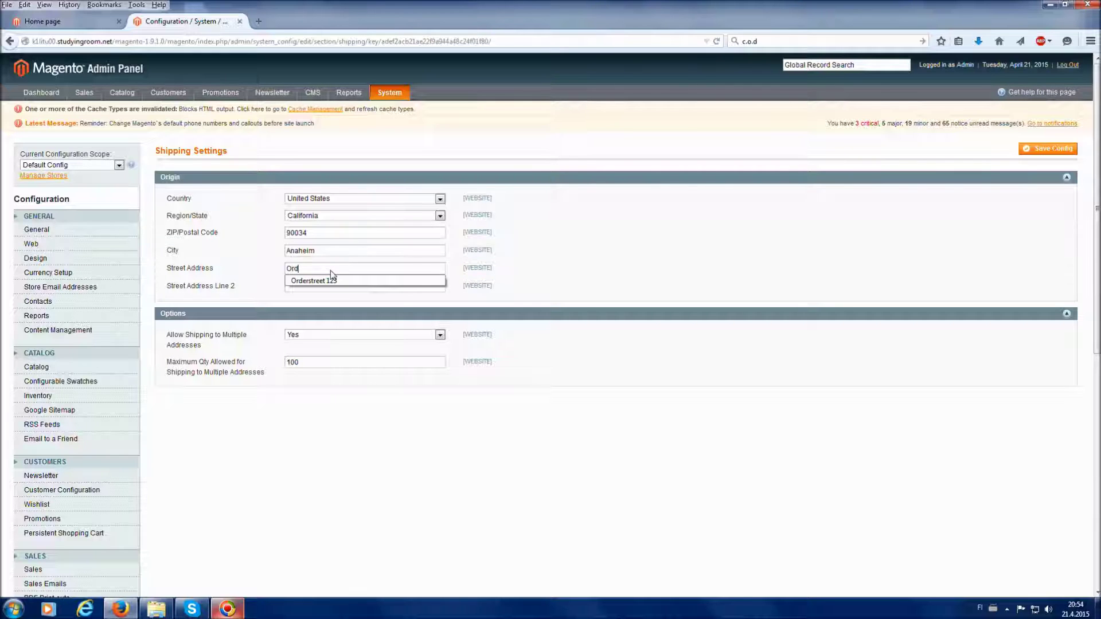
{"action": "type", "text": "erstreet 123"}
{"action": "left_click", "coordinate": [548, 275]}
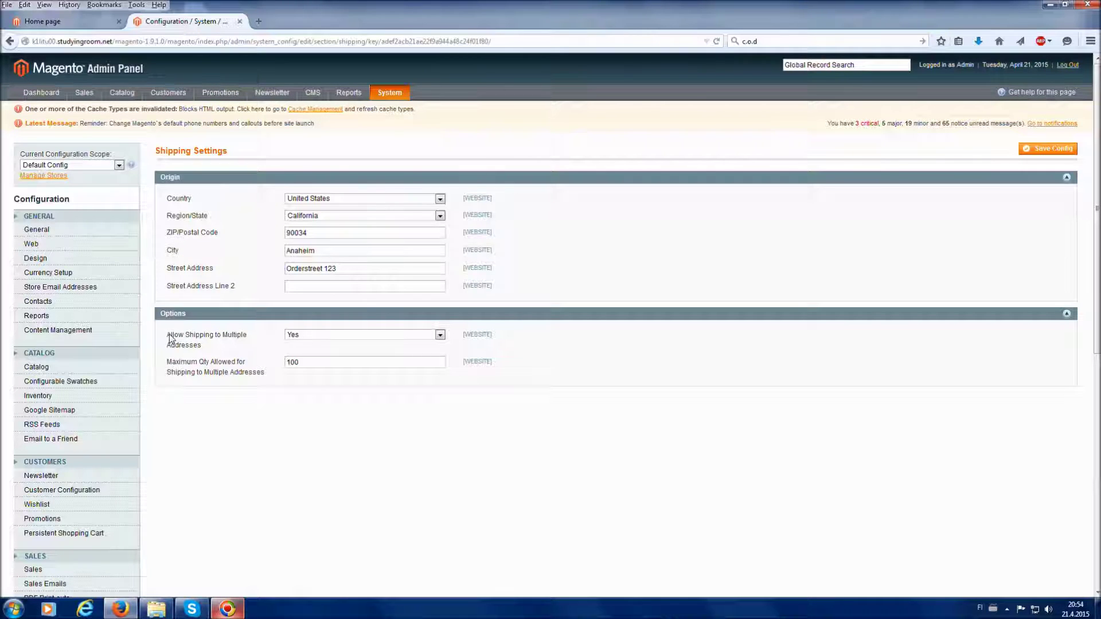
Set Allow Shipping to Multiple Addresses to No and save the configuration.
{"action": "left_click_drag", "start_coordinate": [170, 339], "coordinate": [209, 350]}
{"action": "left_click", "coordinate": [208, 350]}
{"action": "left_click", "coordinate": [292, 338]}
{"action": "left_click", "coordinate": [302, 354]}
{"action": "left_click", "coordinate": [1037, 148]}
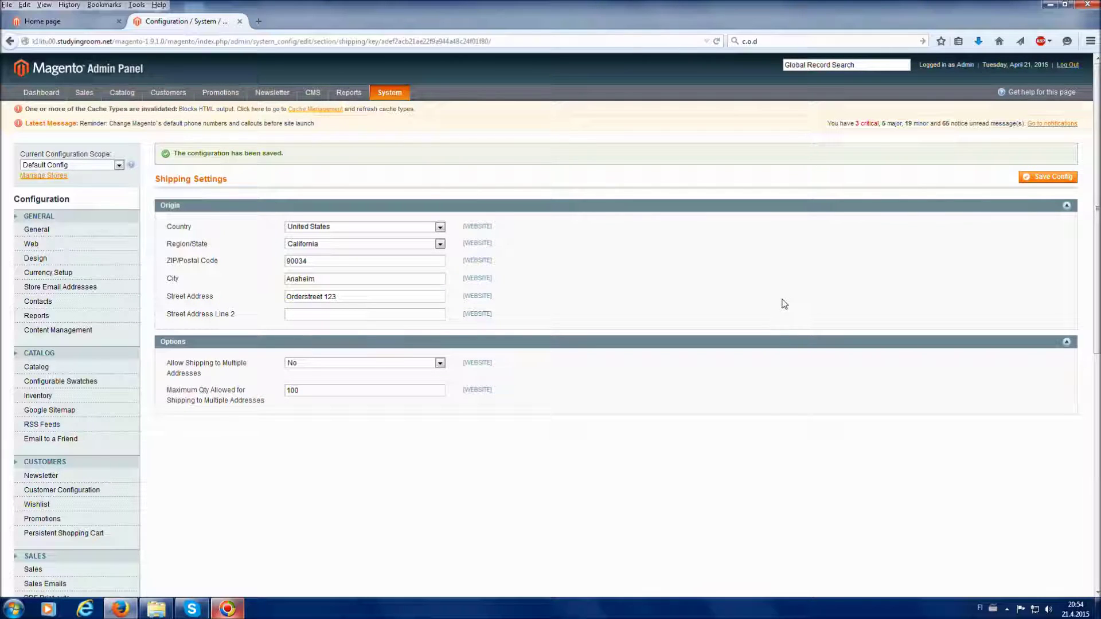
{"action": "scroll", "coordinate": [785, 304], "scroll_direction": "down", "scroll_amount": 5}
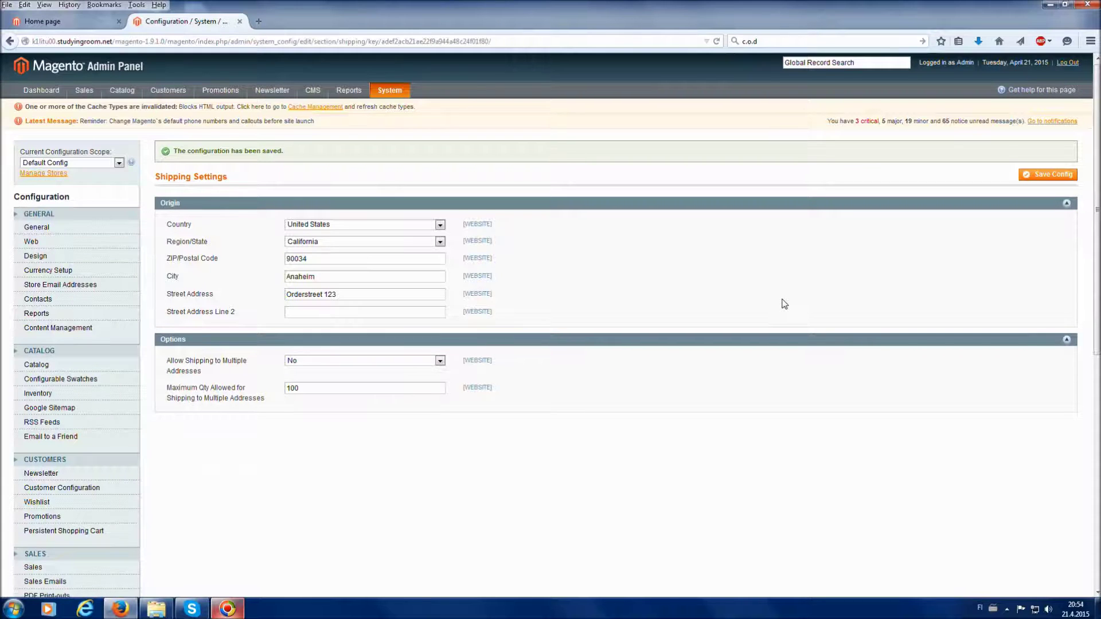
Switch to Shipping Methods and expand then collapse the Flat Rate section to see all carriers.
{"action": "scroll", "coordinate": [784, 303], "scroll_direction": "down", "scroll_amount": 5}
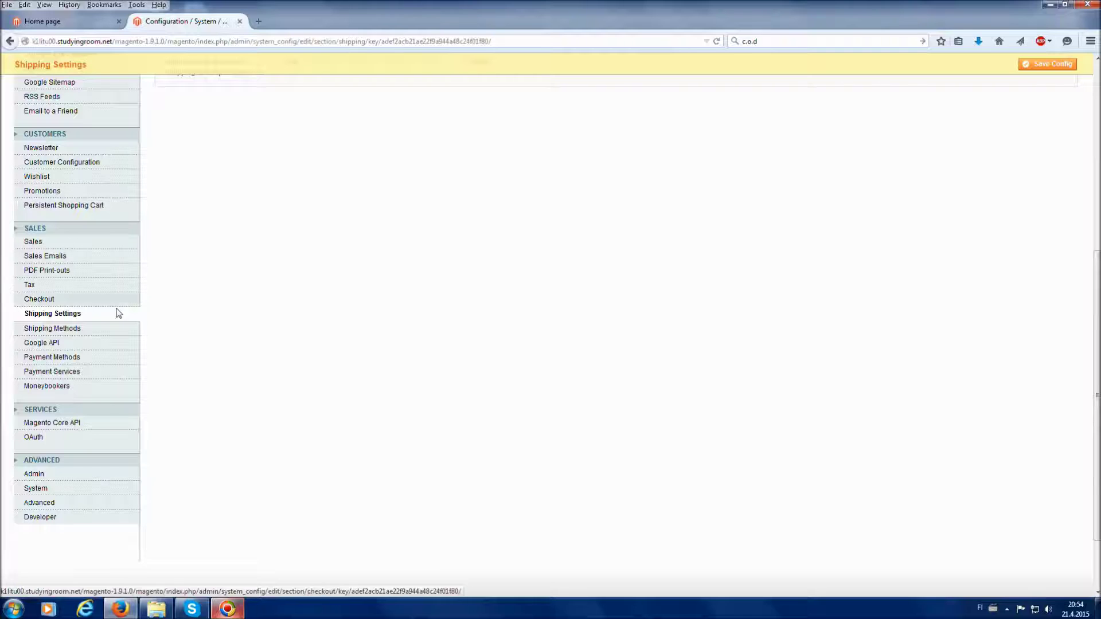
{"action": "left_click", "coordinate": [52, 329]}
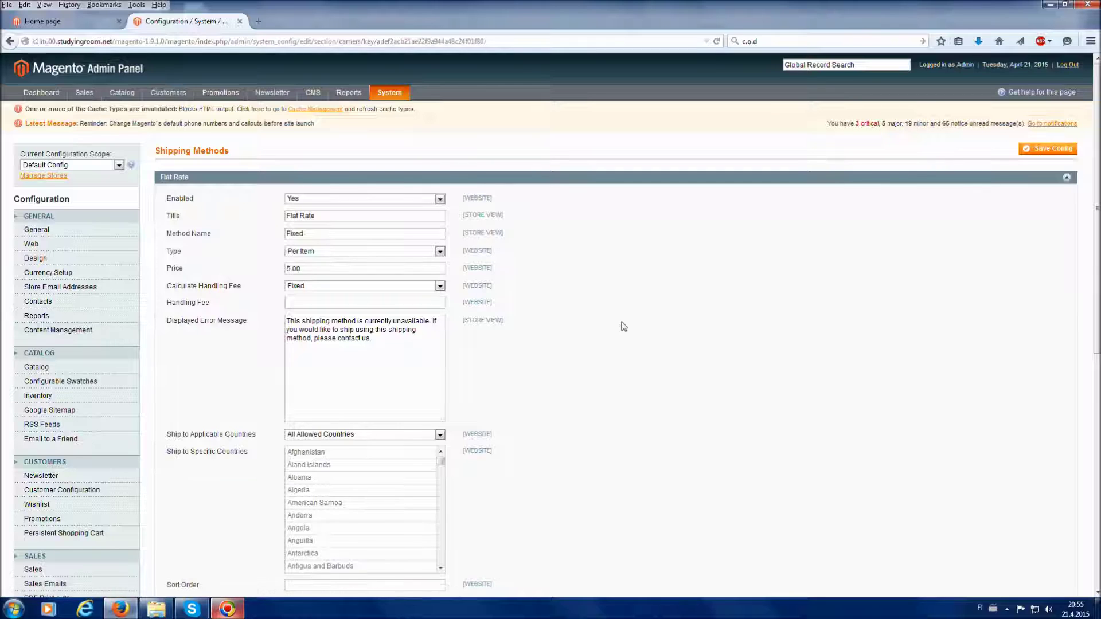
{"action": "left_click", "coordinate": [558, 178]}
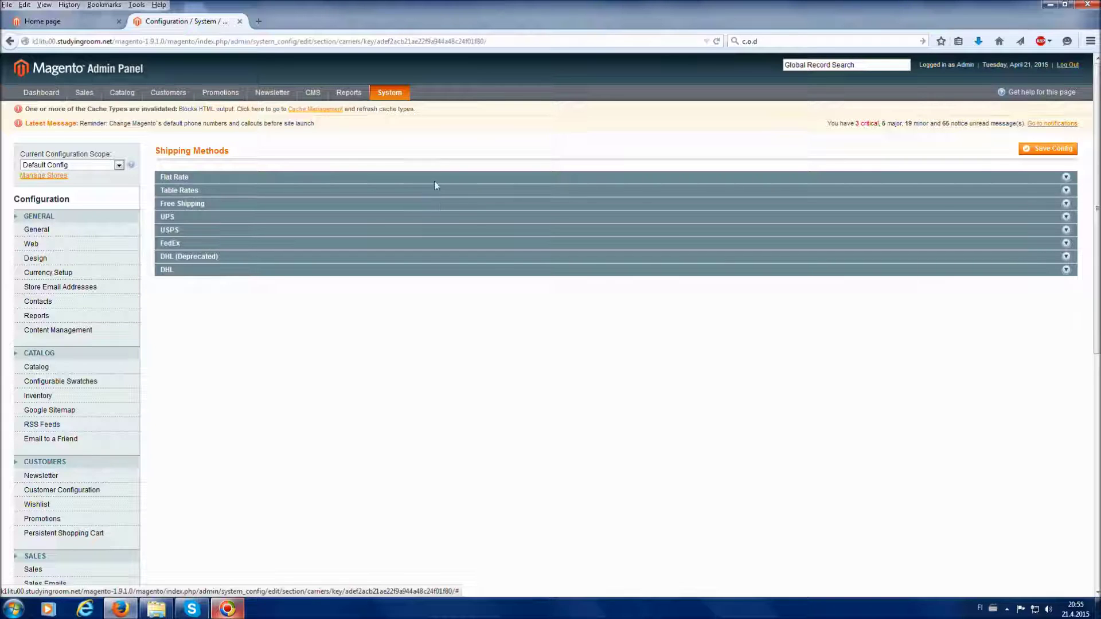
{"action": "left_click", "coordinate": [395, 178]}
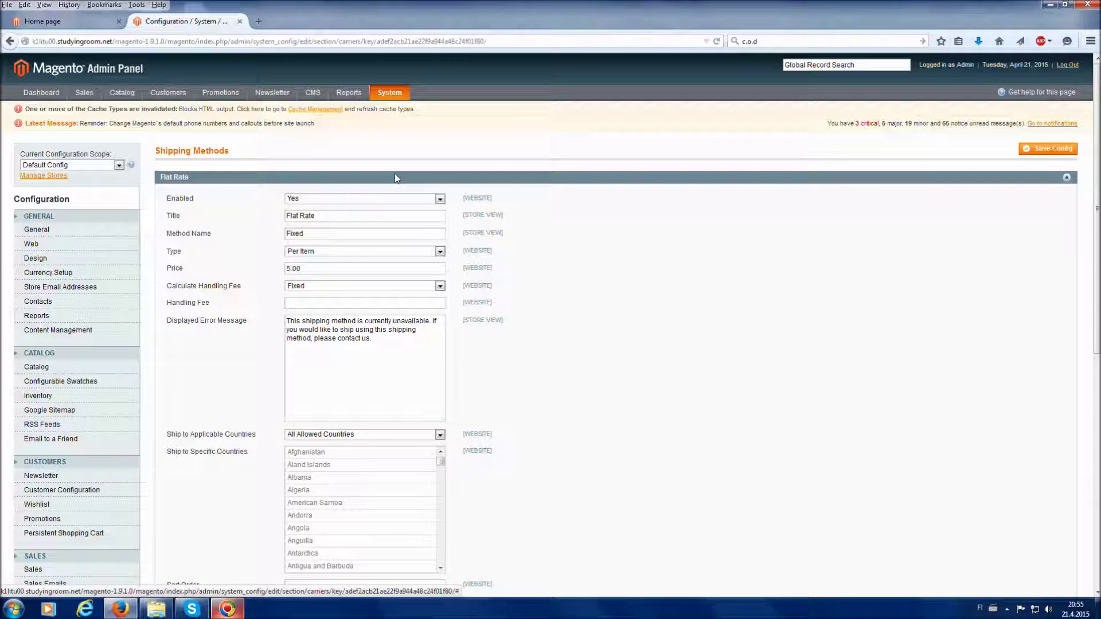
{"action": "left_click", "coordinate": [394, 175]}
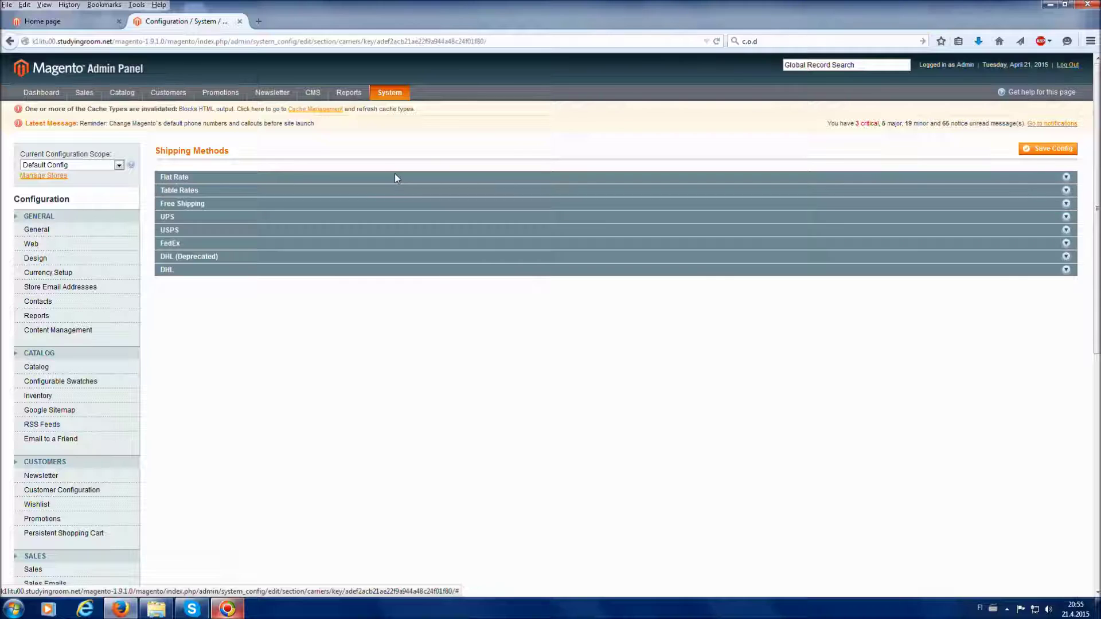
Review the Table Rates and Free Shipping sections, then expand Flat Rate again.
{"action": "left_click", "coordinate": [390, 192]}
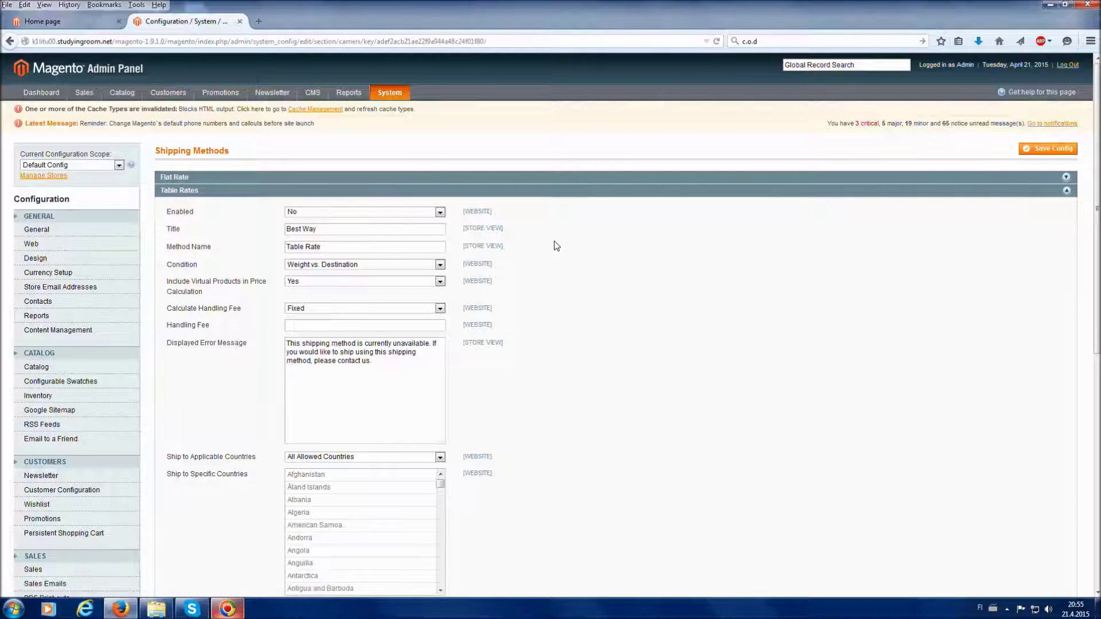
{"action": "scroll", "coordinate": [554, 245], "scroll_direction": "down", "scroll_amount": 2}
{"action": "scroll", "coordinate": [556, 245], "scroll_direction": "down", "scroll_amount": 1}
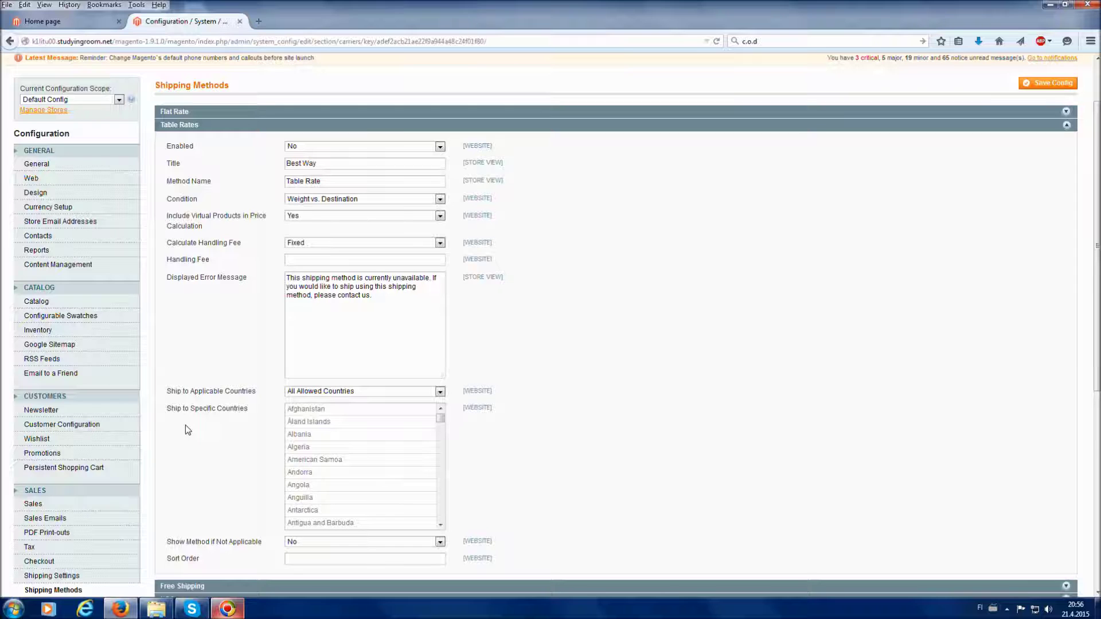
{"action": "left_click", "coordinate": [223, 126]}
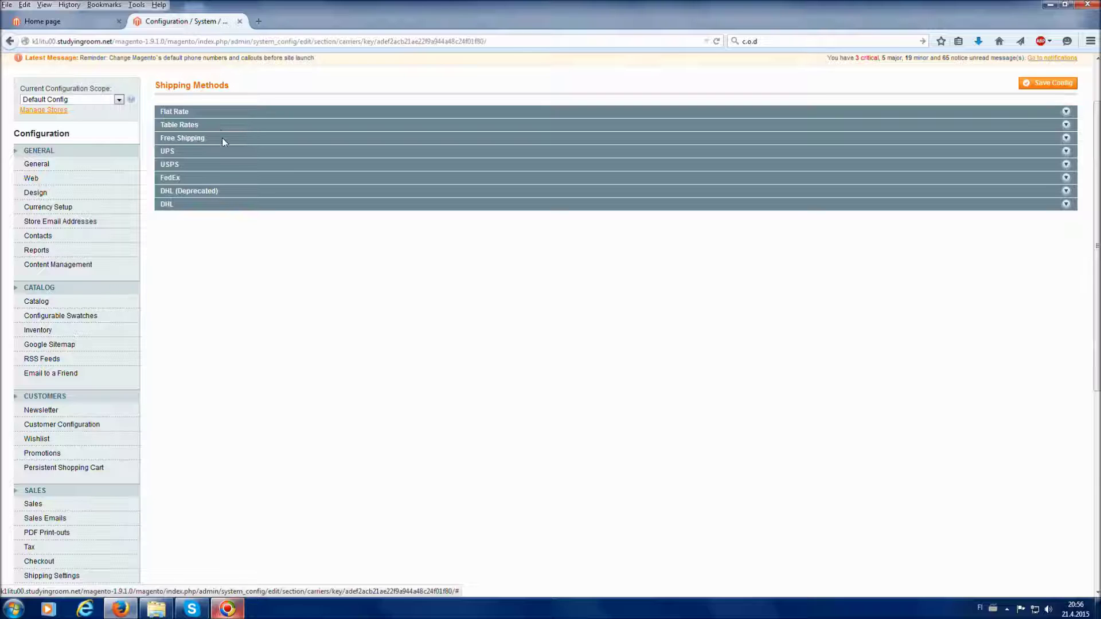
{"action": "left_click", "coordinate": [225, 139]}
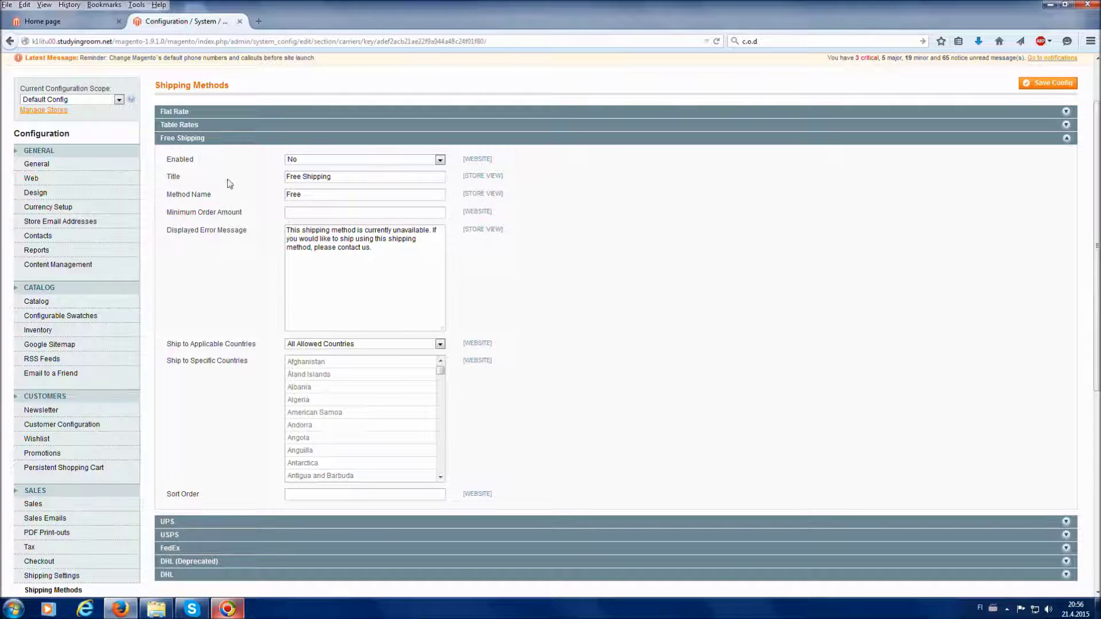
{"action": "left_click", "coordinate": [227, 138]}
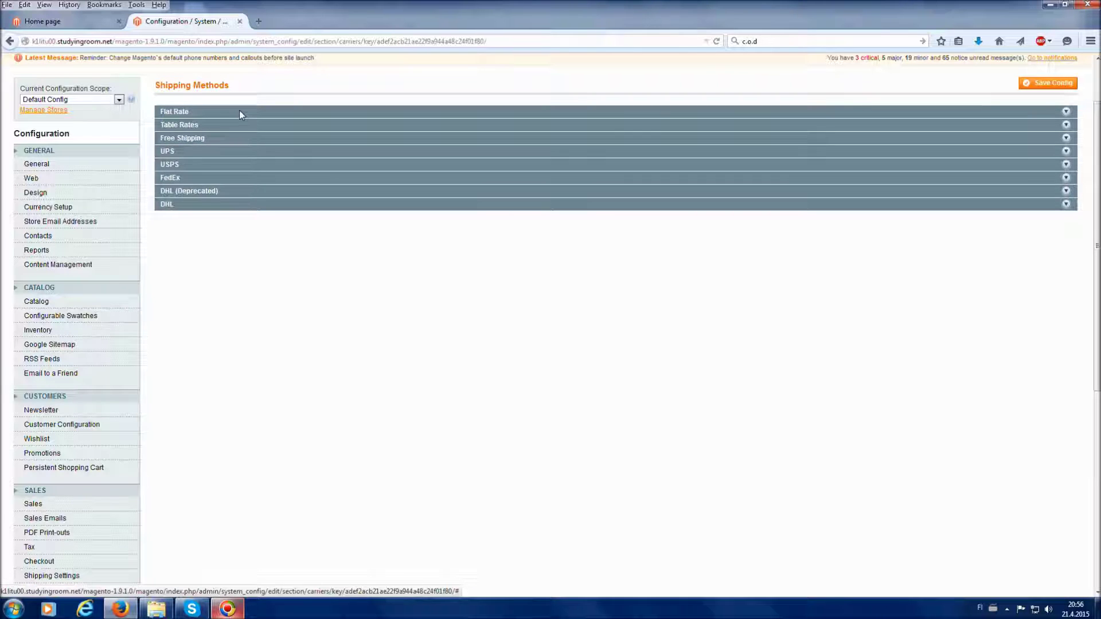
{"action": "left_click", "coordinate": [239, 112]}
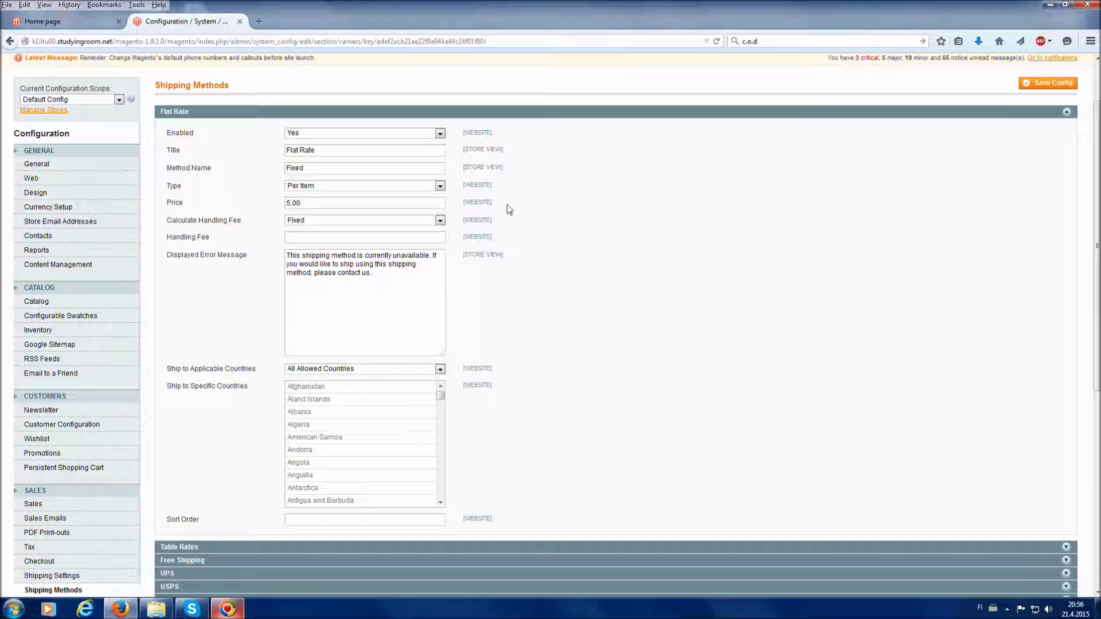
Keep the Flat Rate handling fee Fixed, save the configuration, and go to Payment Methods.
{"action": "left_click", "coordinate": [421, 222]}
{"action": "left_click", "coordinate": [665, 217]}
{"action": "left_click_drag", "start_coordinate": [390, 305], "coordinate": [285, 255]}
{"action": "left_click", "coordinate": [356, 311]}
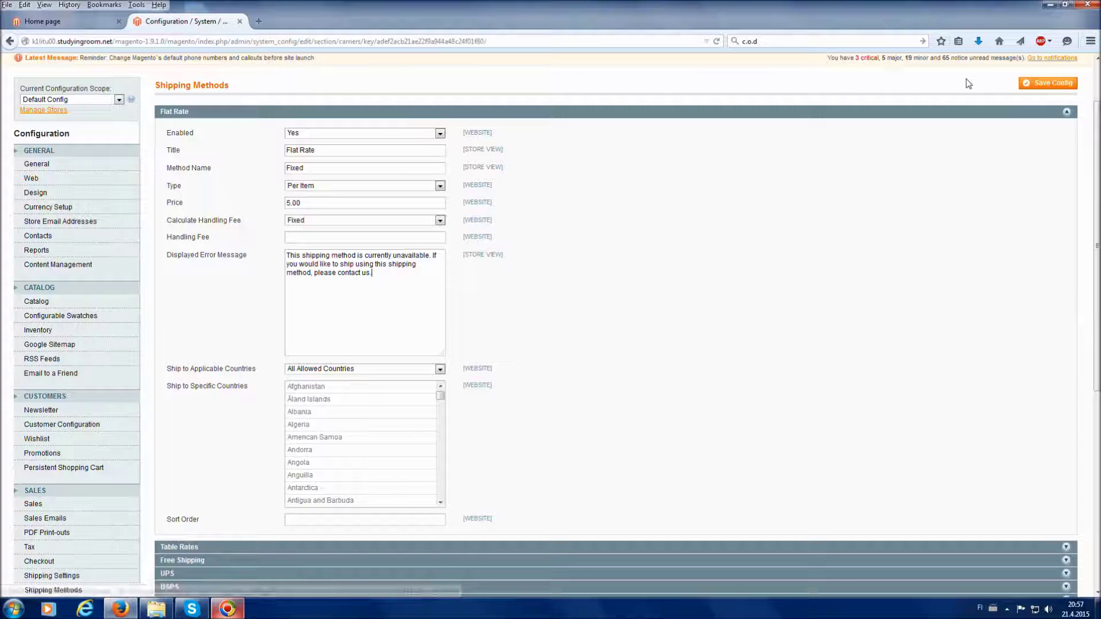
{"action": "left_click", "coordinate": [1054, 84]}
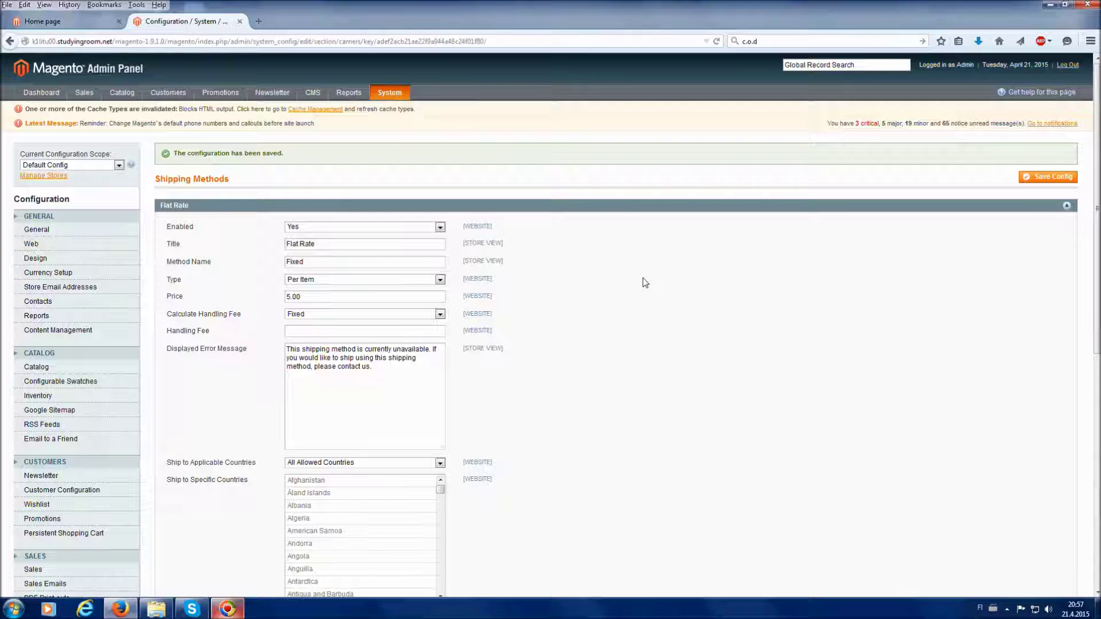
{"action": "scroll", "coordinate": [705, 324], "scroll_direction": "down", "scroll_amount": 5}
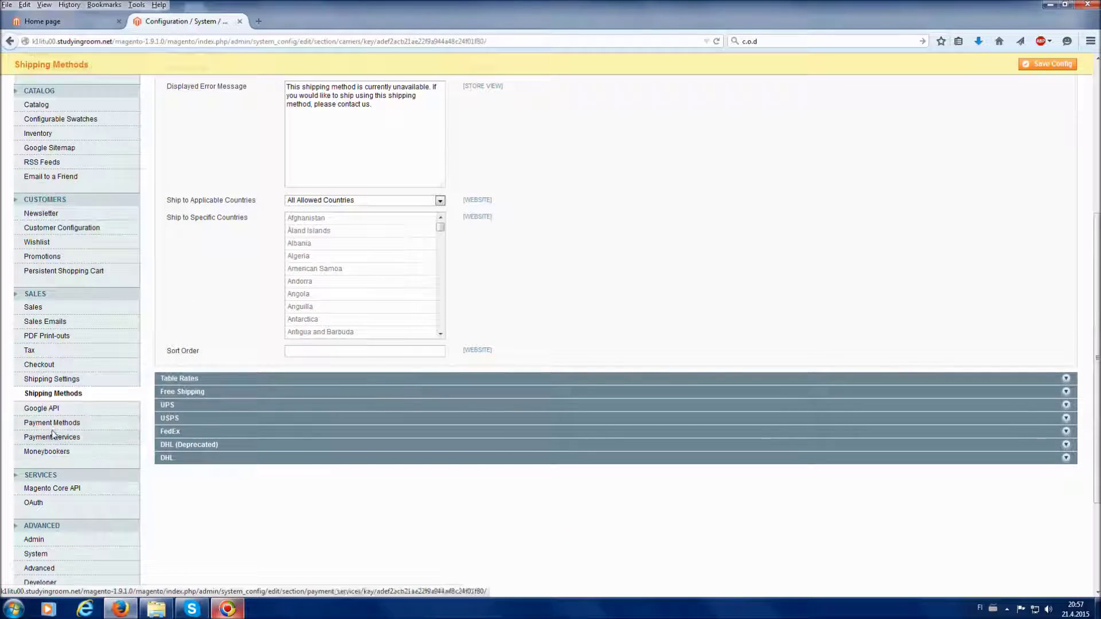
{"action": "left_click", "coordinate": [62, 426]}
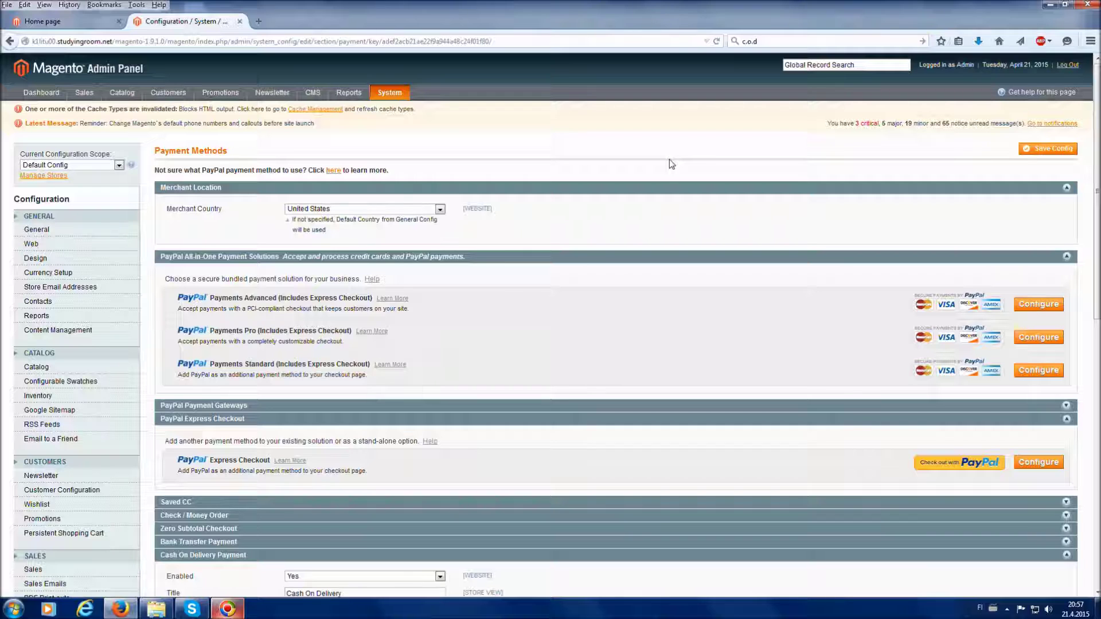
Collapse the Cash On Delivery section, then expand and collapse the Saved CC section.
{"action": "scroll", "coordinate": [688, 202], "scroll_direction": "down", "scroll_amount": 4}
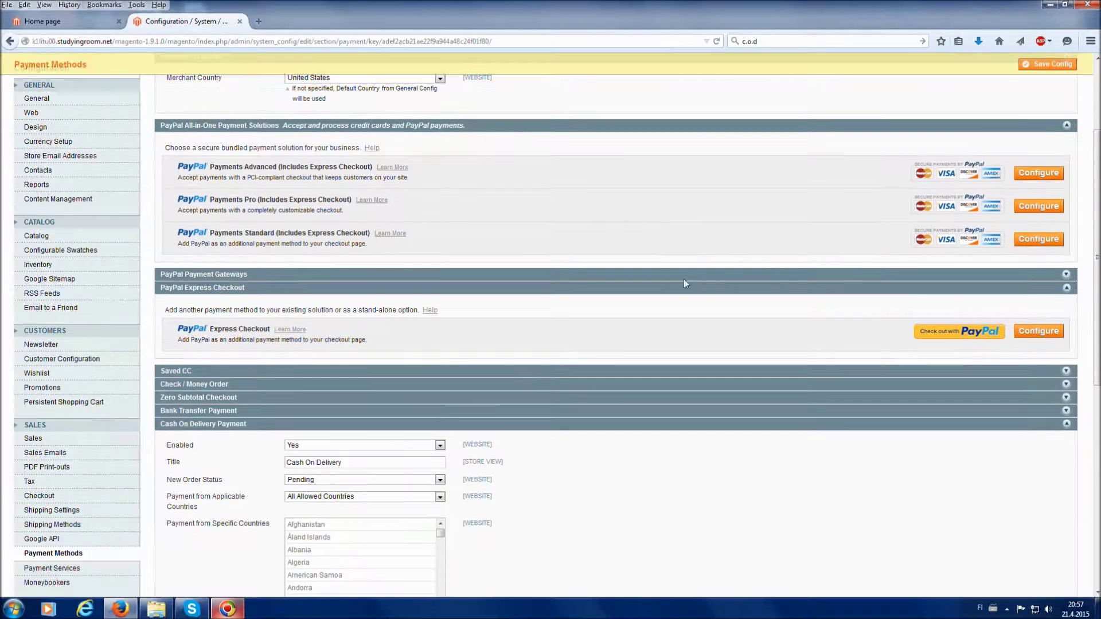
{"action": "left_click", "coordinate": [500, 424]}
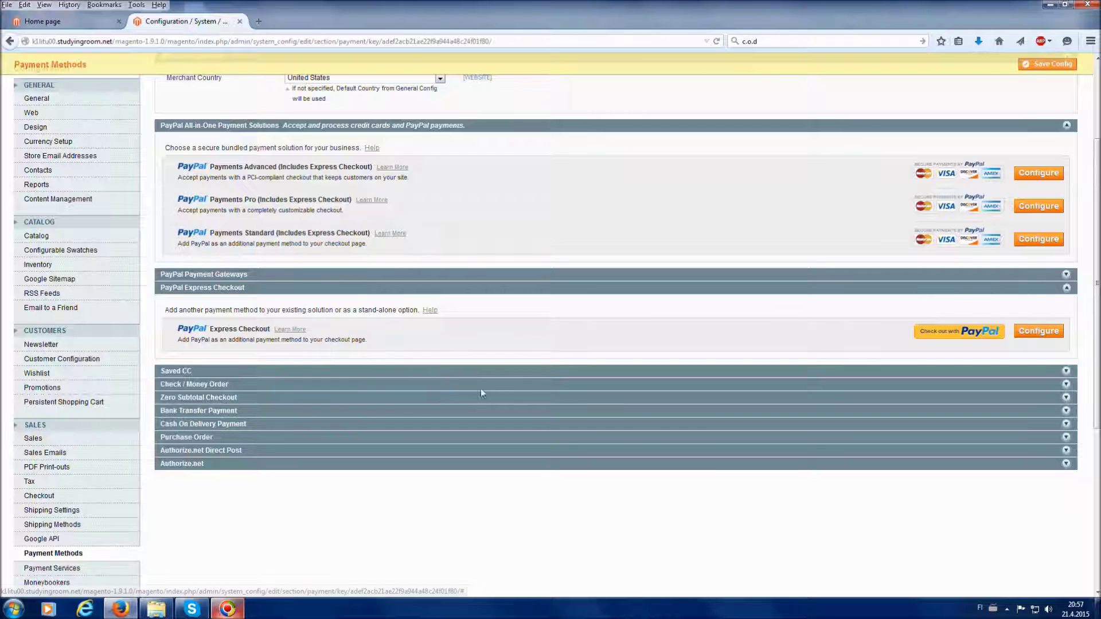
{"action": "scroll", "coordinate": [481, 384], "scroll_direction": "up", "scroll_amount": 2}
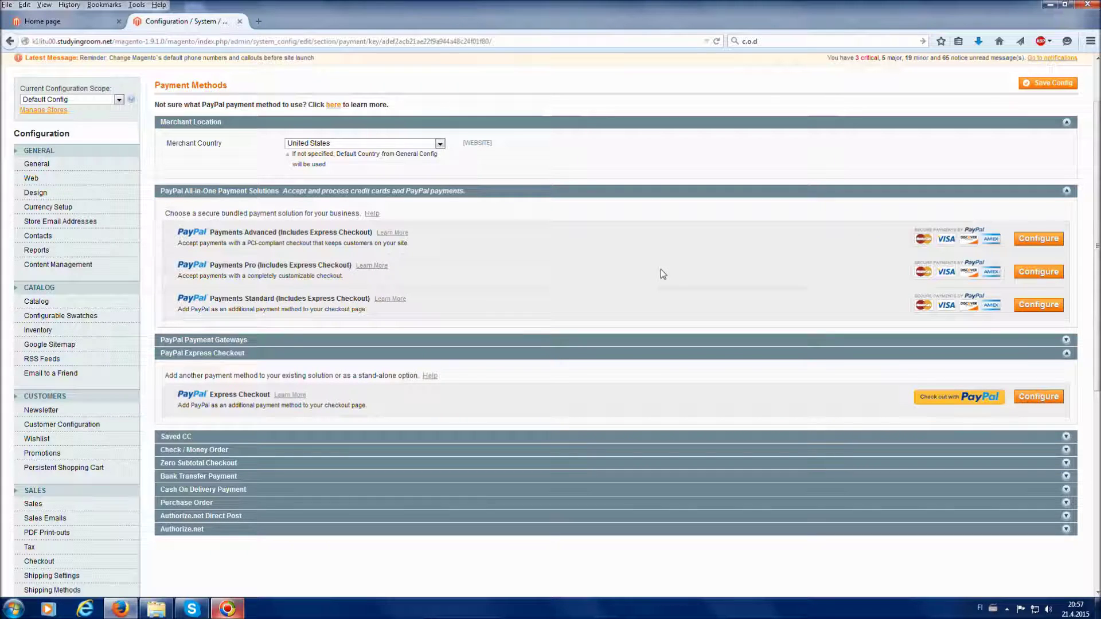
{"action": "scroll", "coordinate": [661, 269], "scroll_direction": "down", "scroll_amount": 4}
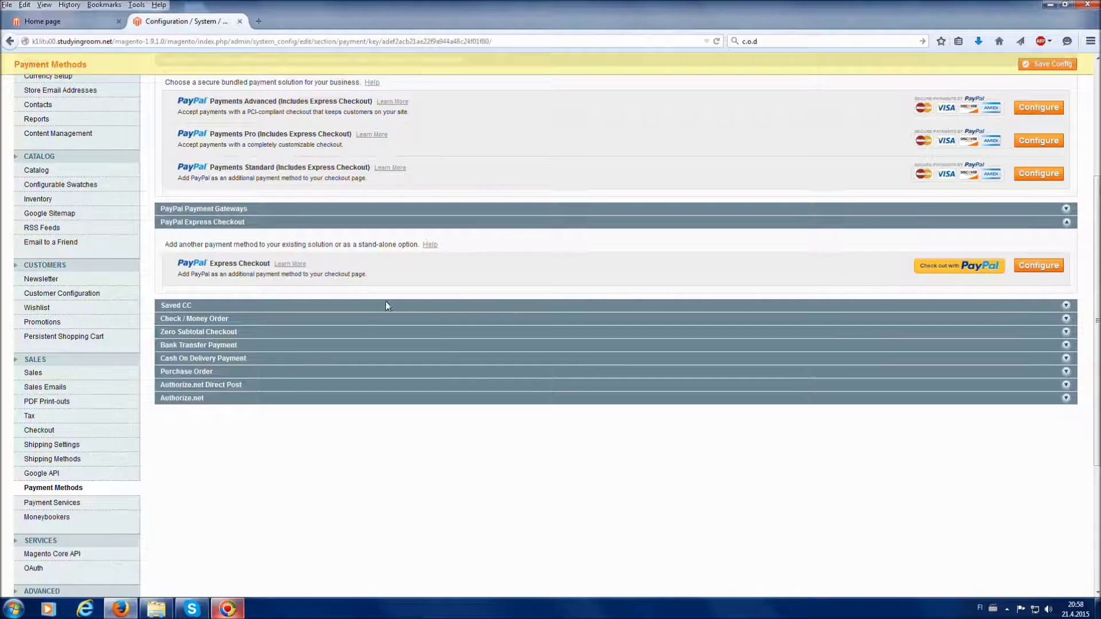
{"action": "scroll", "coordinate": [379, 301], "scroll_direction": "down", "scroll_amount": 1}
{"action": "scroll", "coordinate": [380, 301], "scroll_direction": "down", "scroll_amount": 2}
{"action": "left_click", "coordinate": [275, 239]}
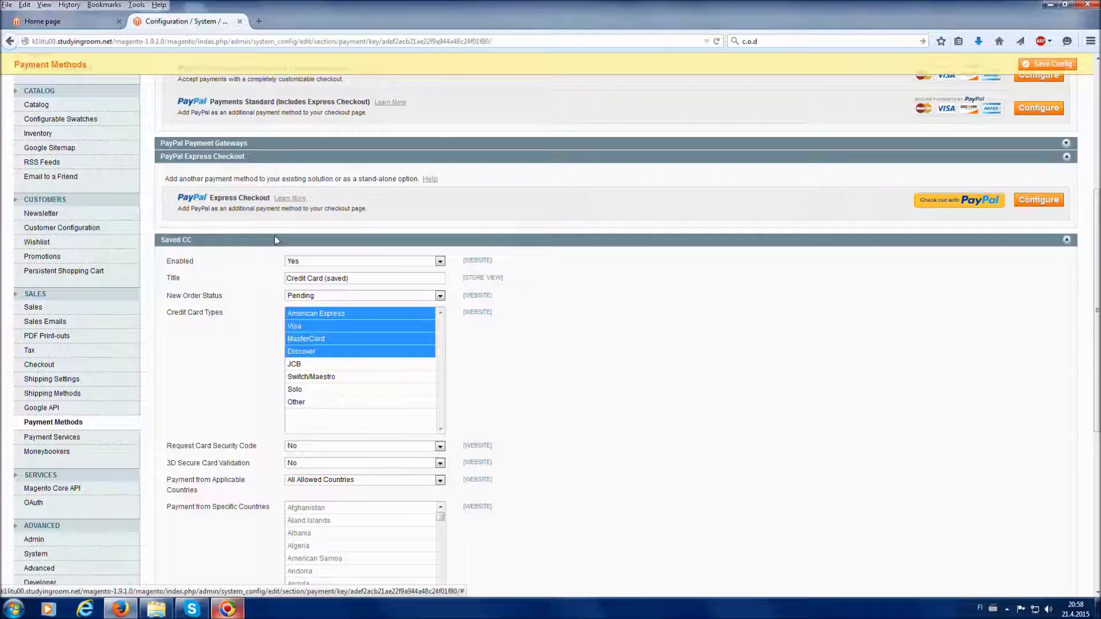
{"action": "left_click", "coordinate": [206, 243]}
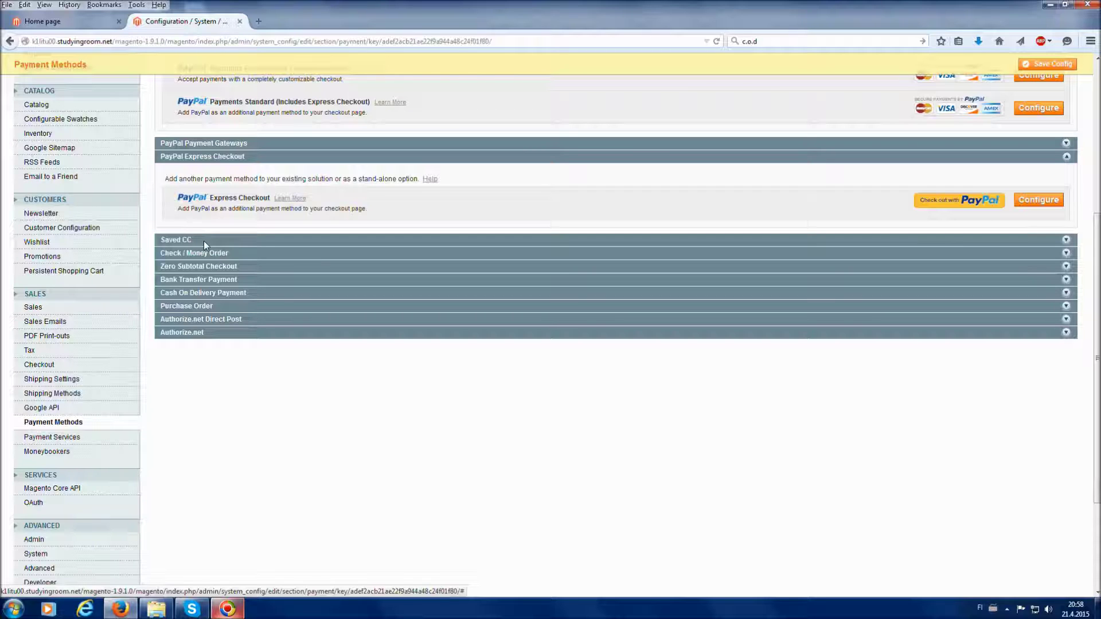
{"action": "left_click_drag", "start_coordinate": [182, 240], "coordinate": [235, 232]}
Look over the Saved CC and Check / Money Order payment sections.
{"action": "left_click", "coordinate": [237, 237]}
{"action": "scroll", "coordinate": [221, 251], "scroll_direction": "down", "scroll_amount": 2}
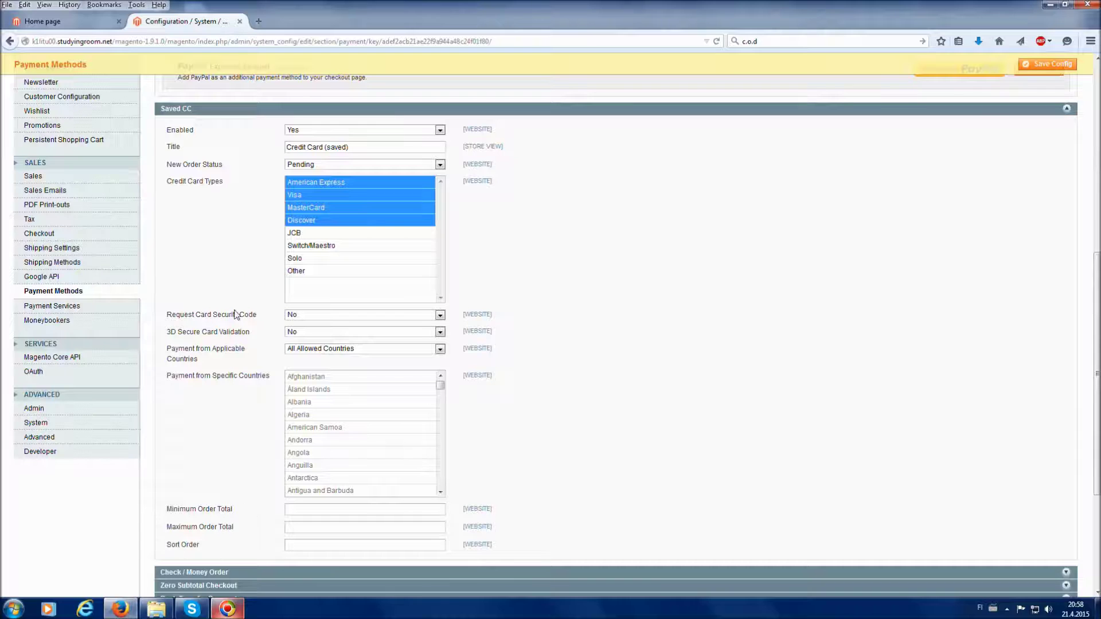
{"action": "scroll", "coordinate": [218, 167], "scroll_direction": "up", "scroll_amount": 2}
{"action": "left_click", "coordinate": [219, 172]}
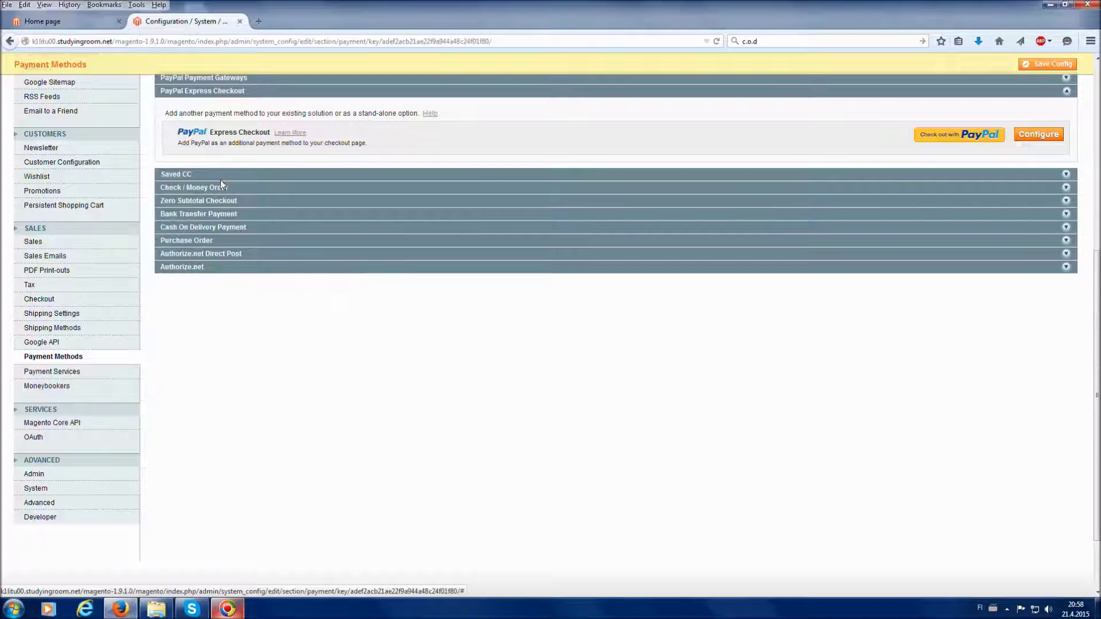
{"action": "left_click", "coordinate": [222, 190]}
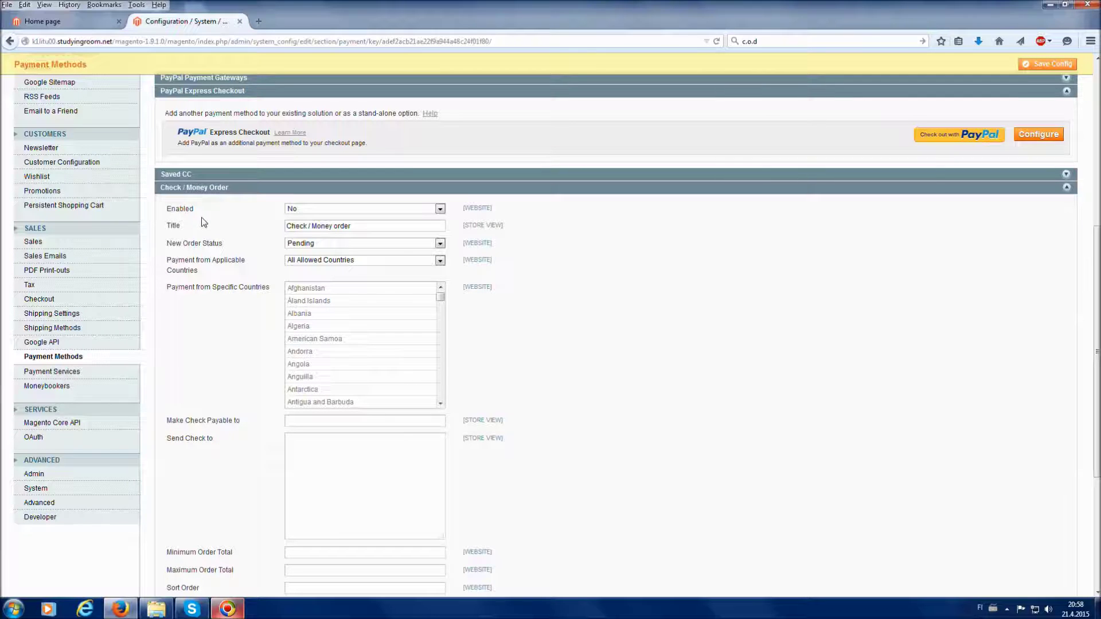
{"action": "left_click", "coordinate": [238, 192]}
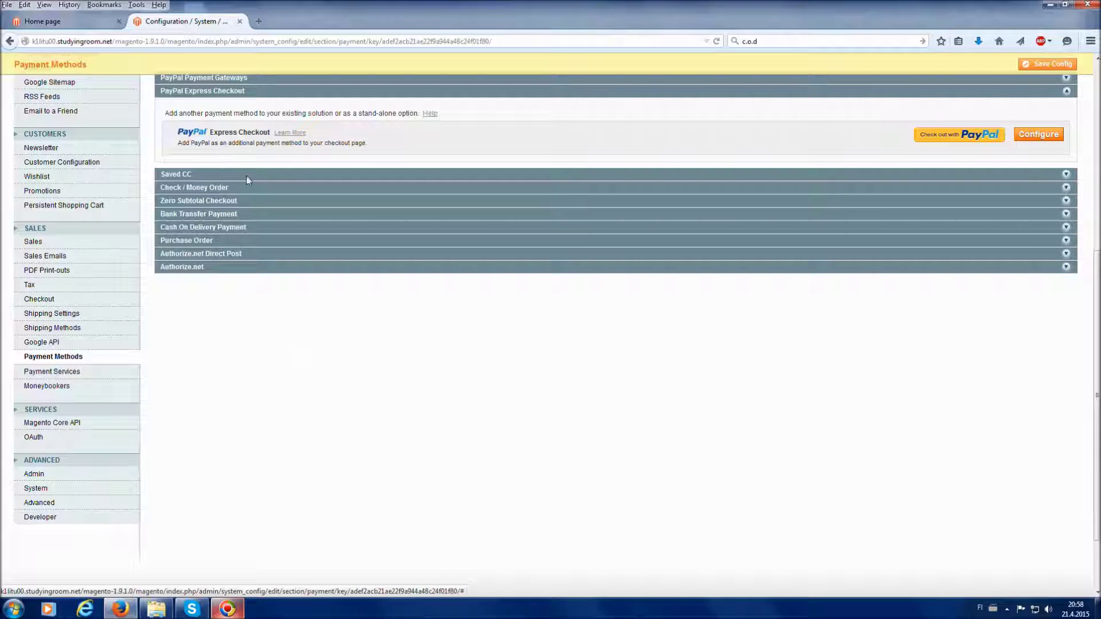
Set the Saved CC payment method's Enabled option to No.
{"action": "left_click", "coordinate": [246, 175]}
{"action": "left_click", "coordinate": [316, 197]}
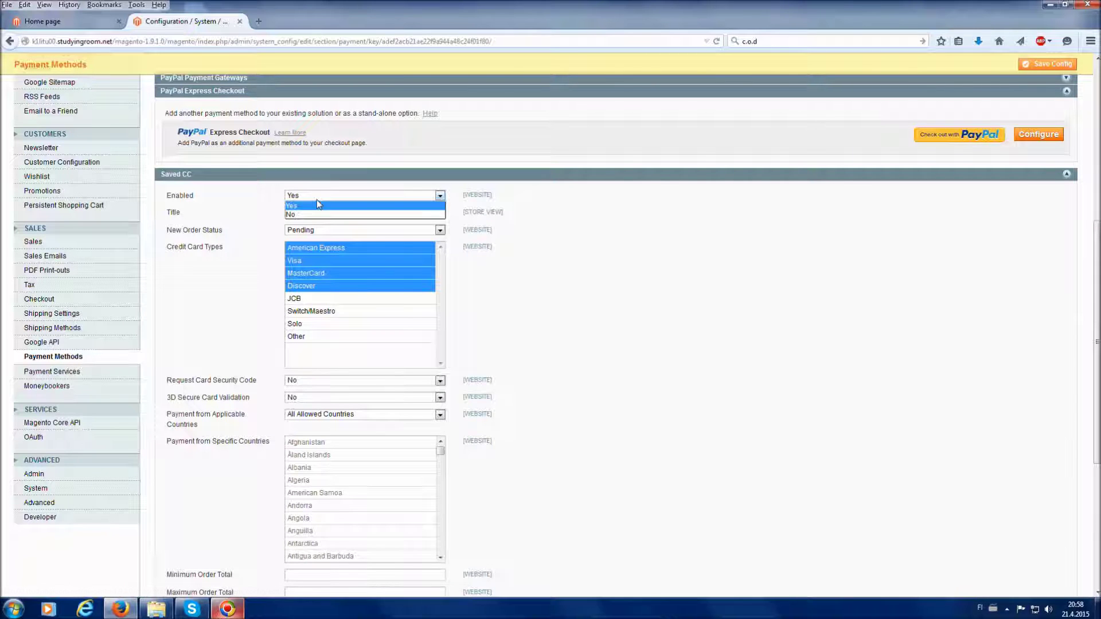
{"action": "left_click", "coordinate": [324, 217]}
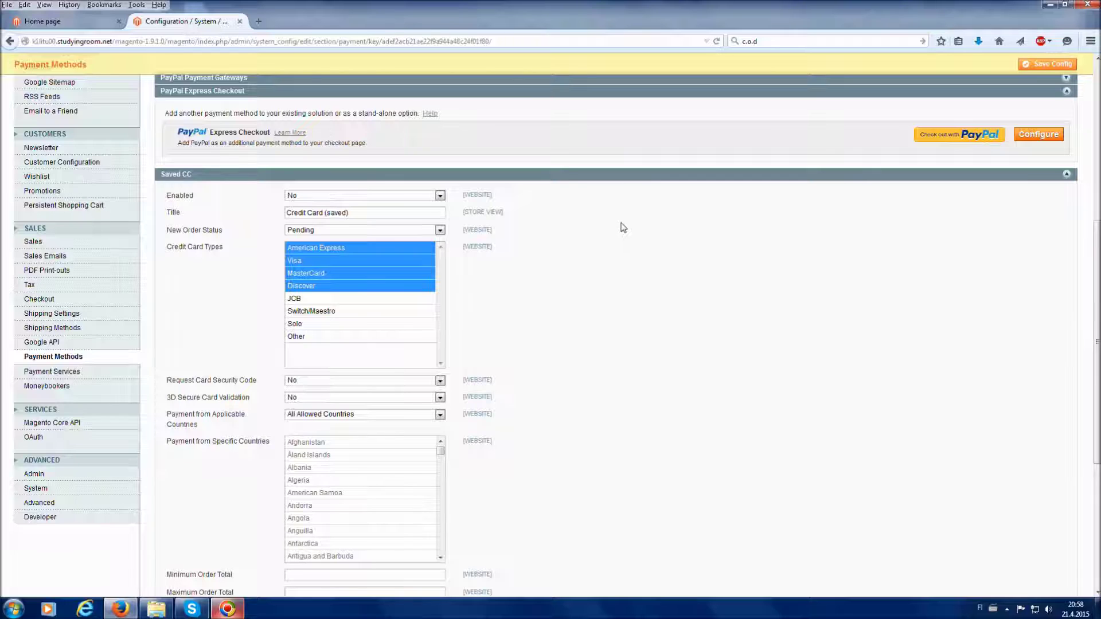
{"action": "left_click", "coordinate": [566, 171]}
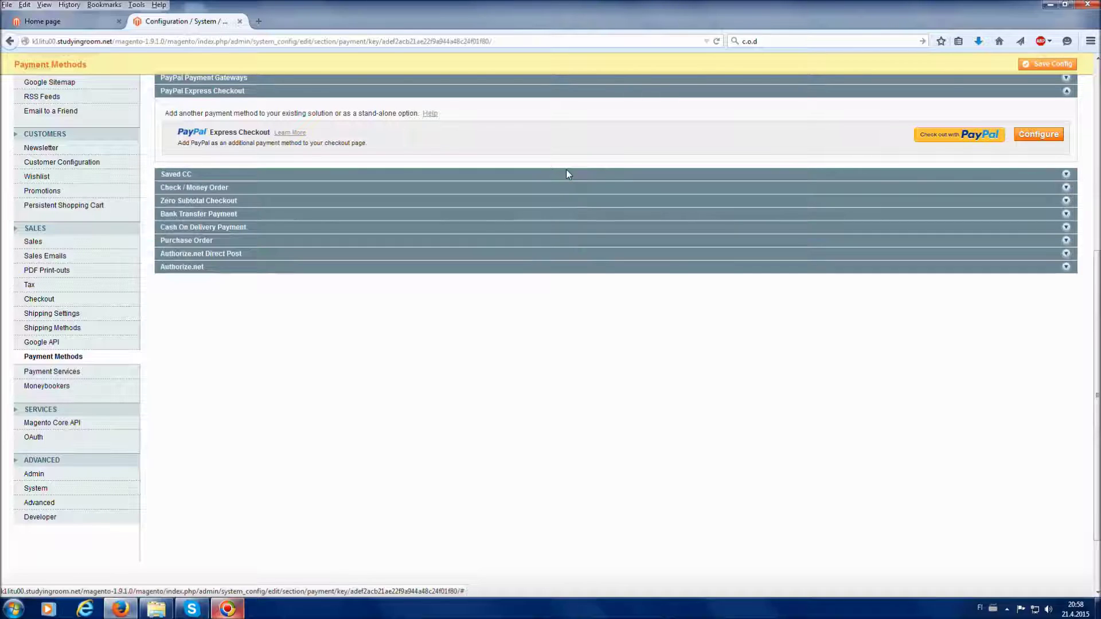
Review the Zero Subtotal Checkout and Bank Transfer Payment settings.
{"action": "left_click", "coordinate": [215, 204]}
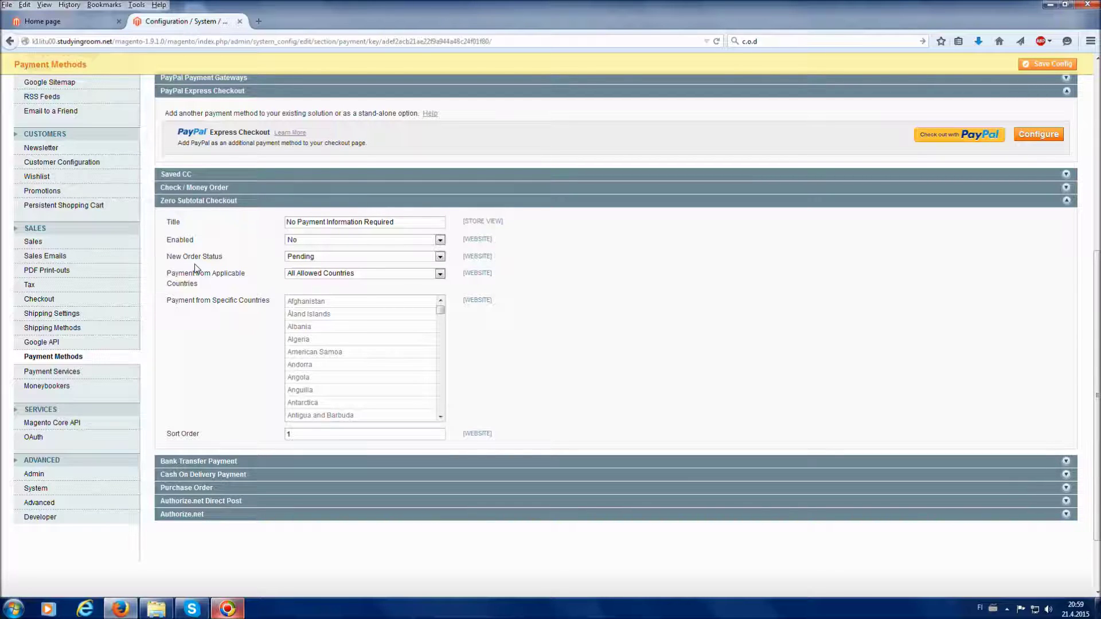
{"action": "left_click", "coordinate": [222, 204]}
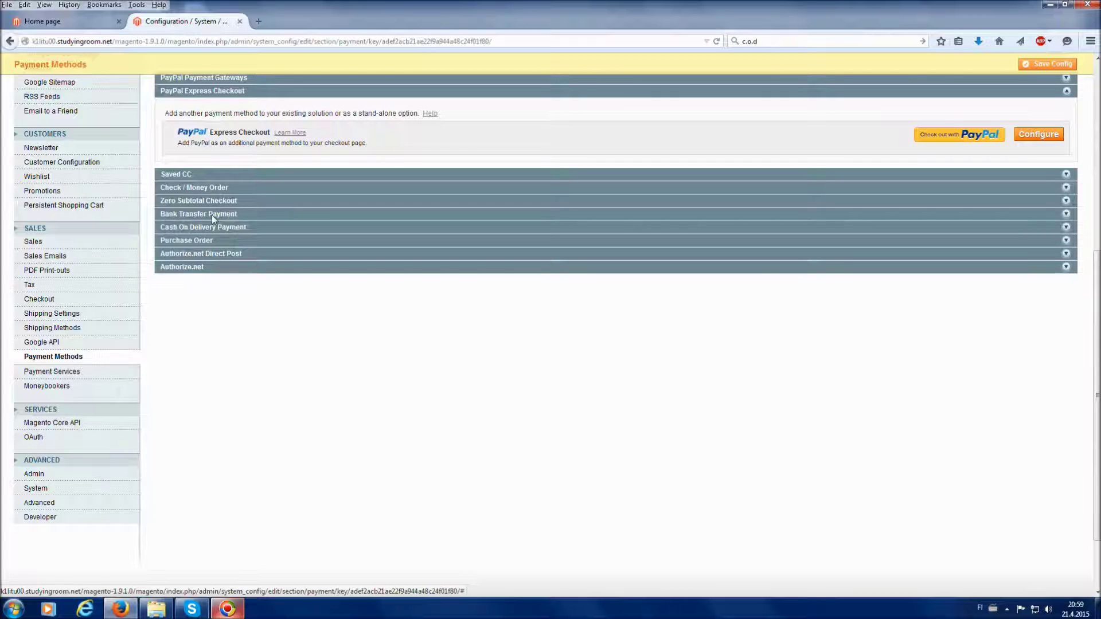
{"action": "left_click", "coordinate": [211, 215]}
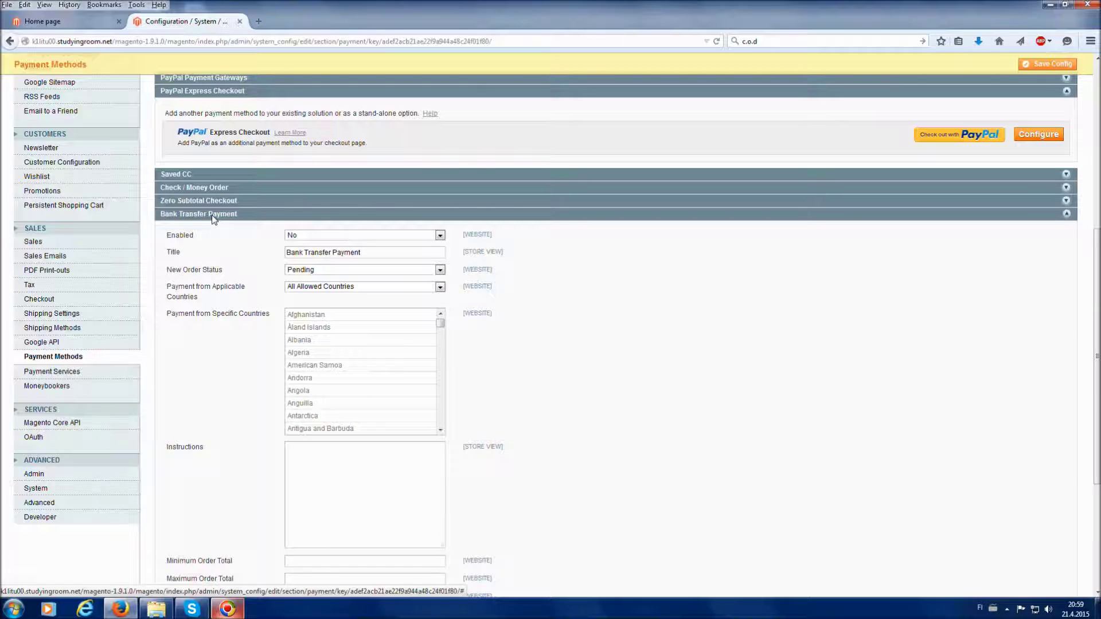
{"action": "left_click", "coordinate": [211, 215]}
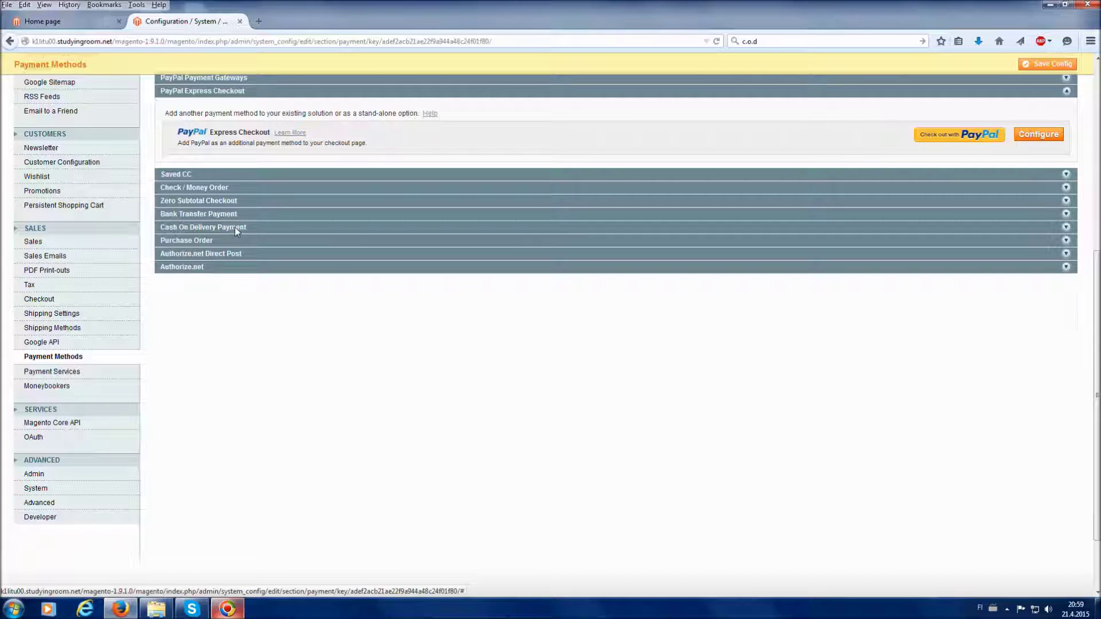
Enable Cash On Delivery Payment, save the payment configuration, and return to the Dashboard.
{"action": "left_click", "coordinate": [235, 227]}
{"action": "scroll", "coordinate": [222, 285], "scroll_direction": "down", "scroll_amount": 2}
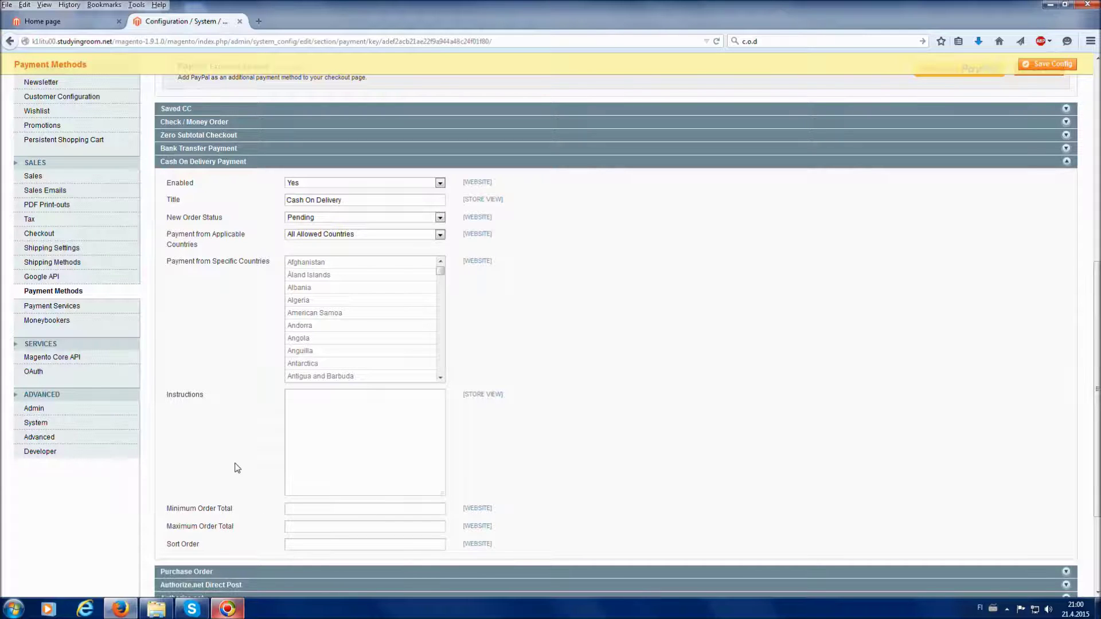
{"action": "left_click", "coordinate": [286, 510]}
{"action": "left_click", "coordinate": [301, 454]}
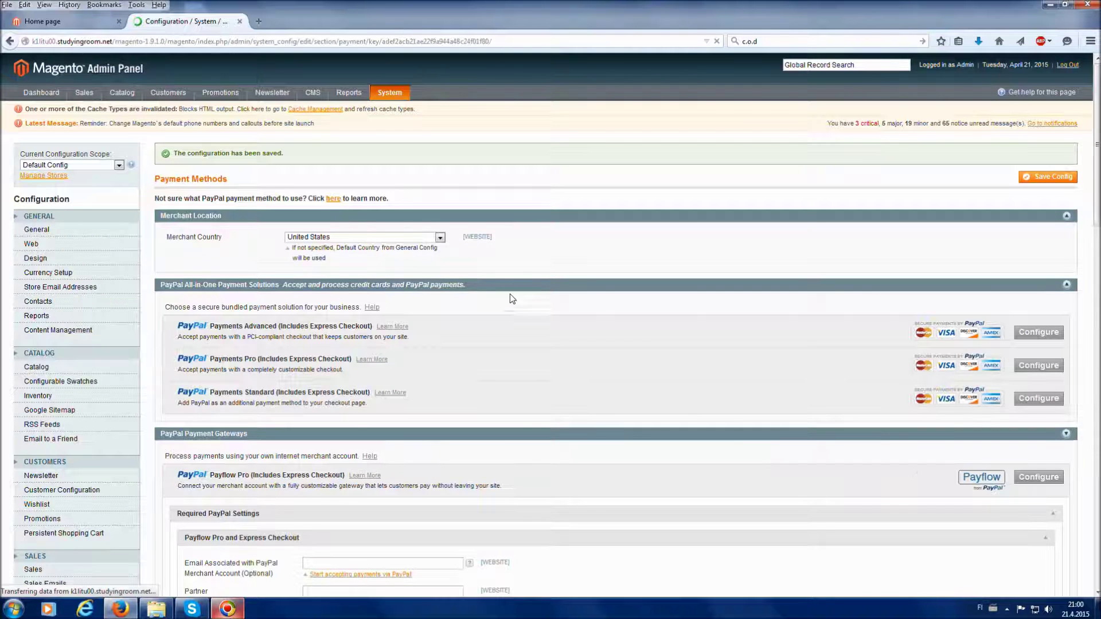
{"action": "left_click", "coordinate": [98, 71]}
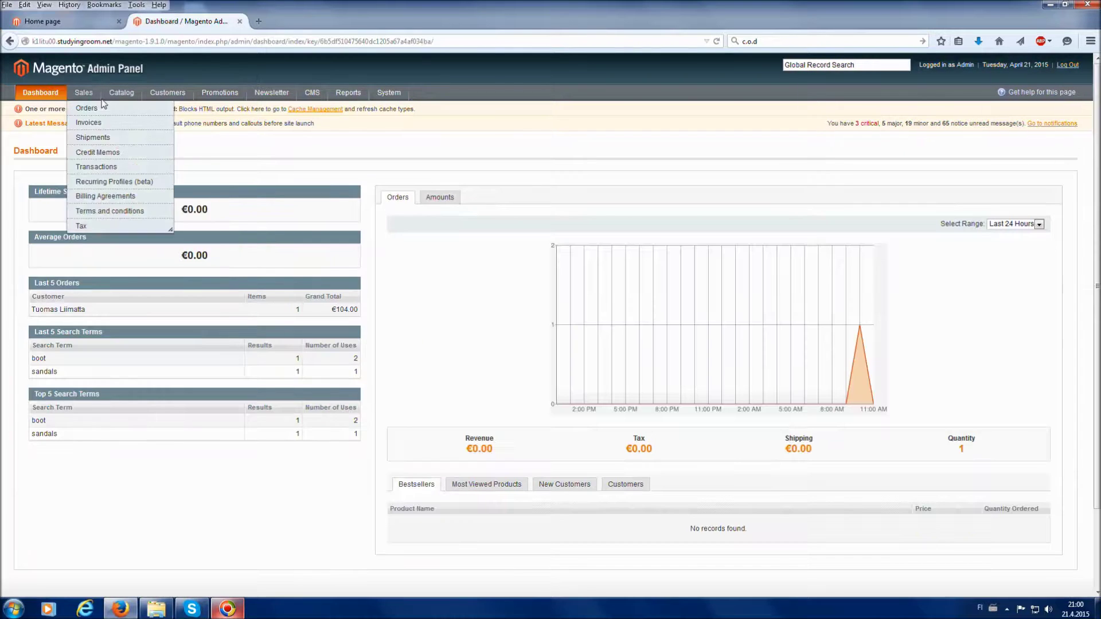
On the storefront, add the €99.00 Blue Boot from the SHOES category to the cart.
{"action": "left_click", "coordinate": [49, 24]}
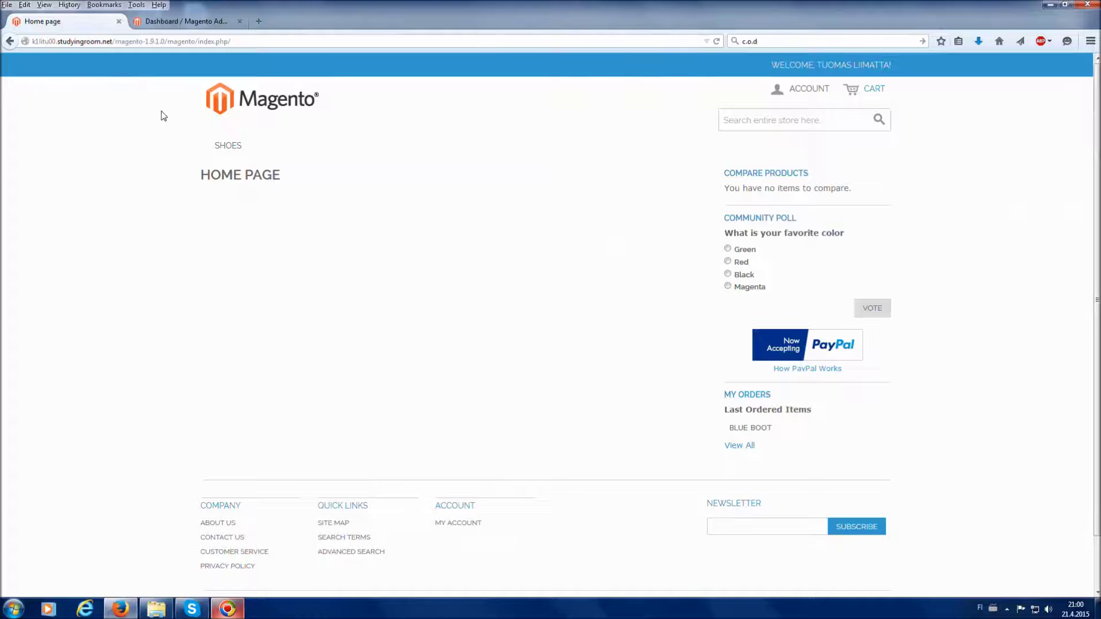
{"action": "left_click", "coordinate": [217, 149]}
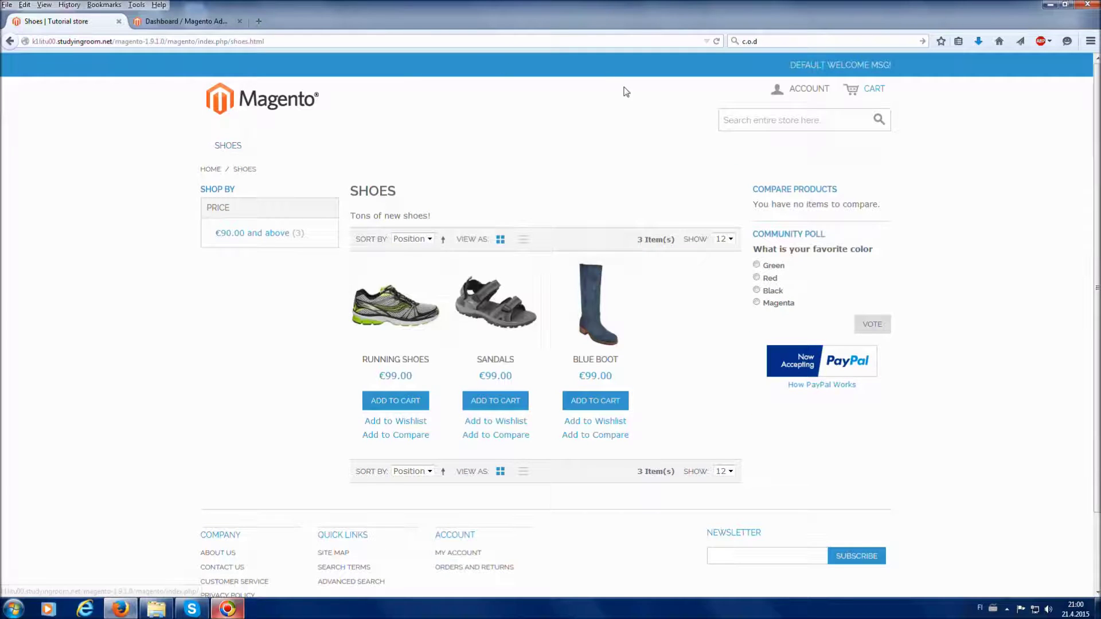
{"action": "left_click", "coordinate": [589, 311]}
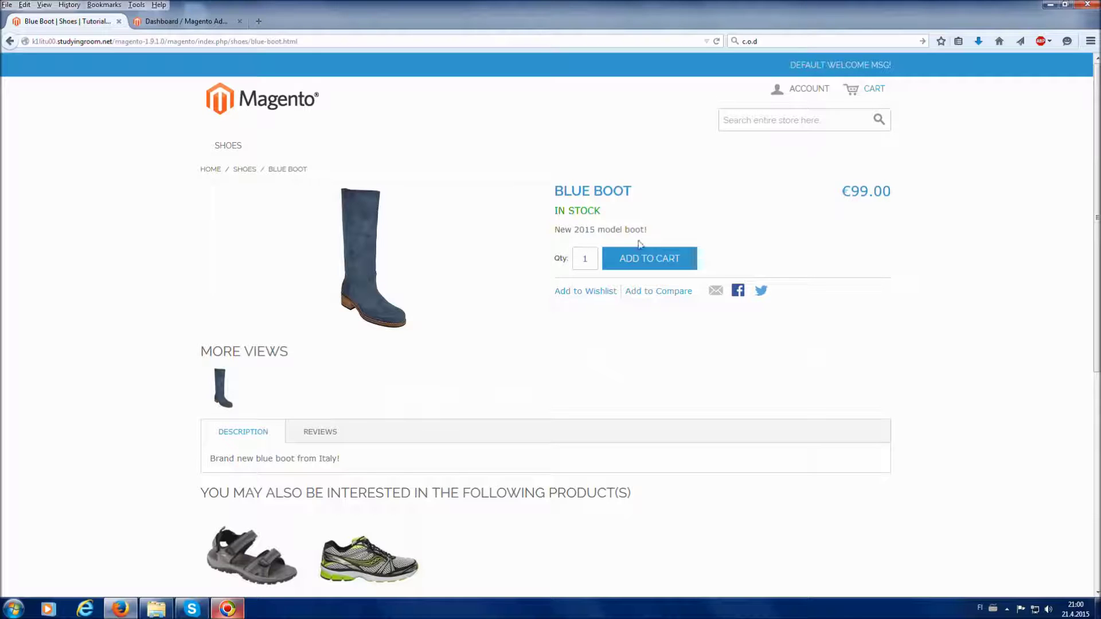
{"action": "left_click", "coordinate": [654, 261]}
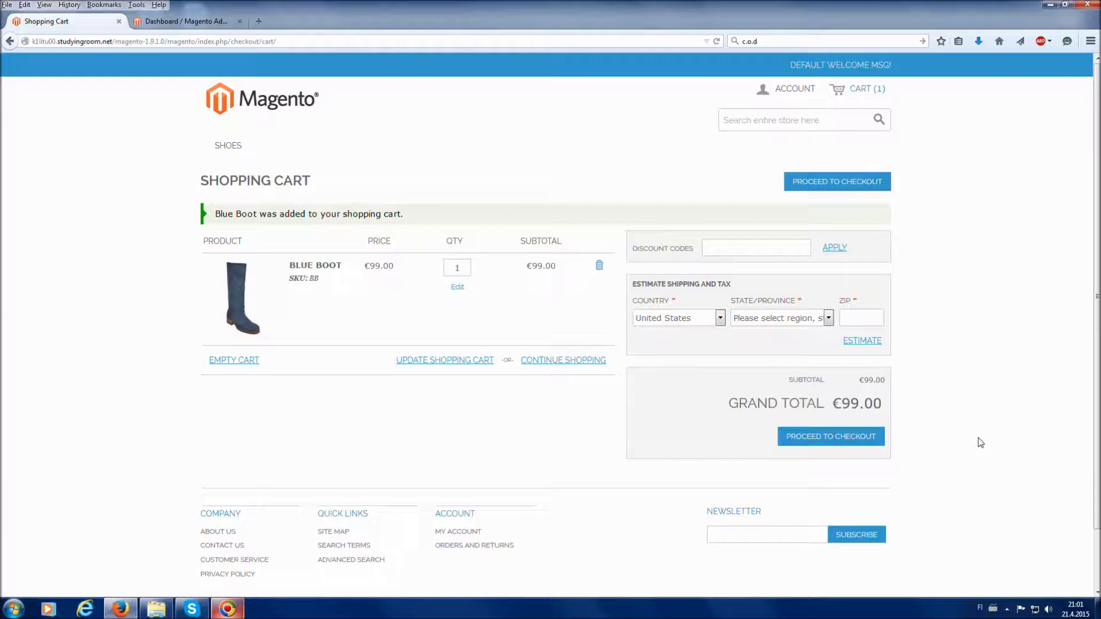
Estimate shipping for Delaware, ZIP 85858, then proceed from the cart to checkout.
{"action": "scroll", "coordinate": [980, 441], "scroll_direction": "down", "scroll_amount": 2}
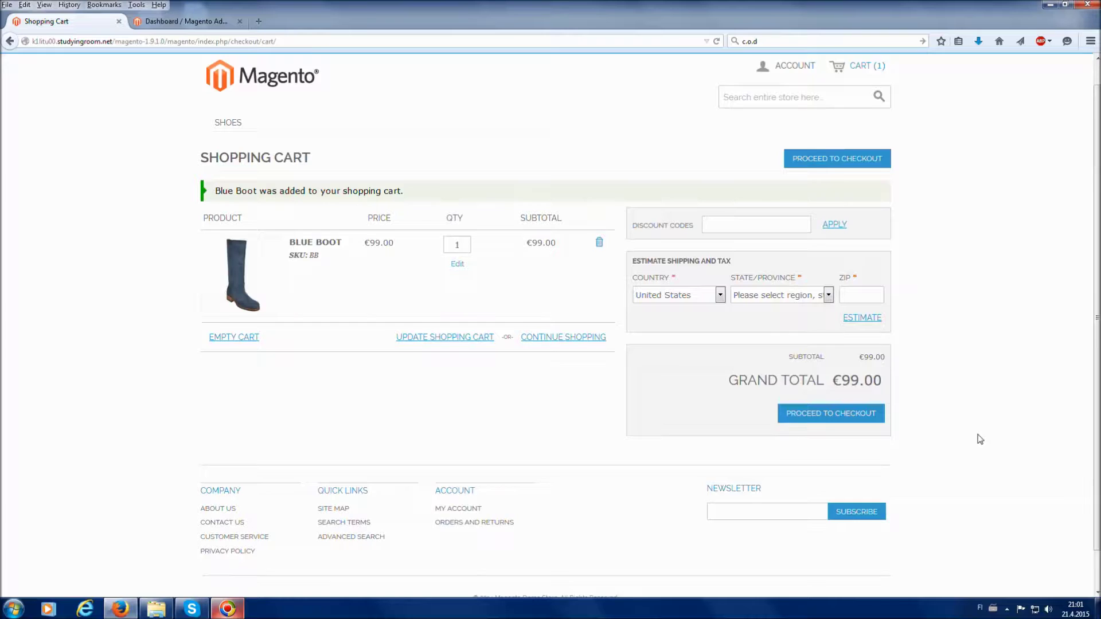
{"action": "left_click", "coordinate": [805, 258]}
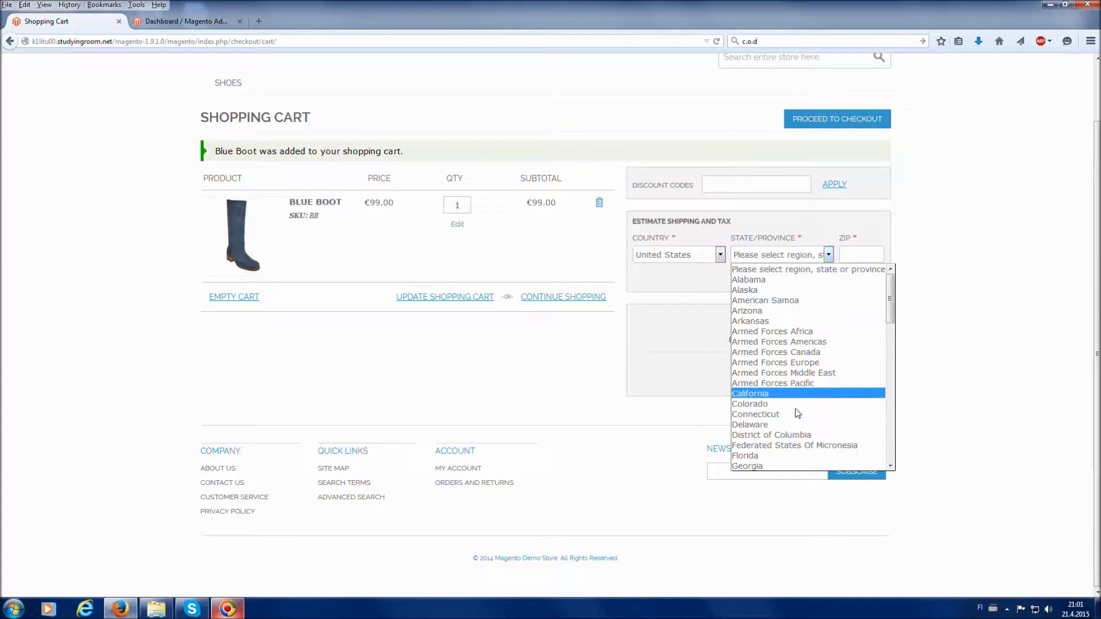
{"action": "left_click", "coordinate": [757, 425]}
{"action": "type", "text": "85858"}
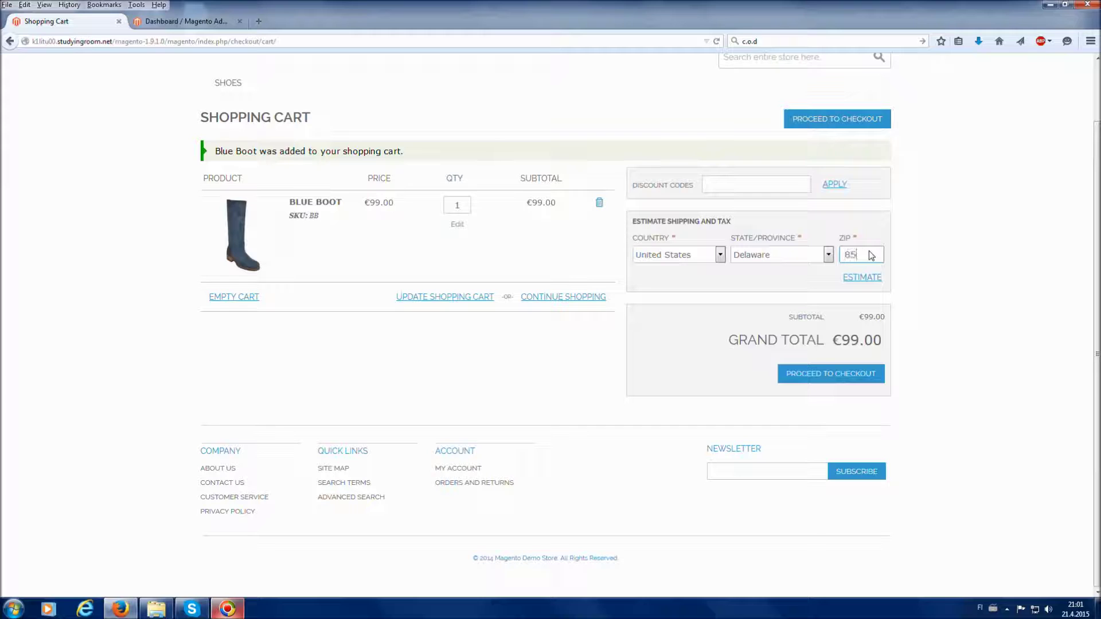
{"action": "left_click", "coordinate": [817, 385]}
{"action": "left_click", "coordinate": [809, 377]}
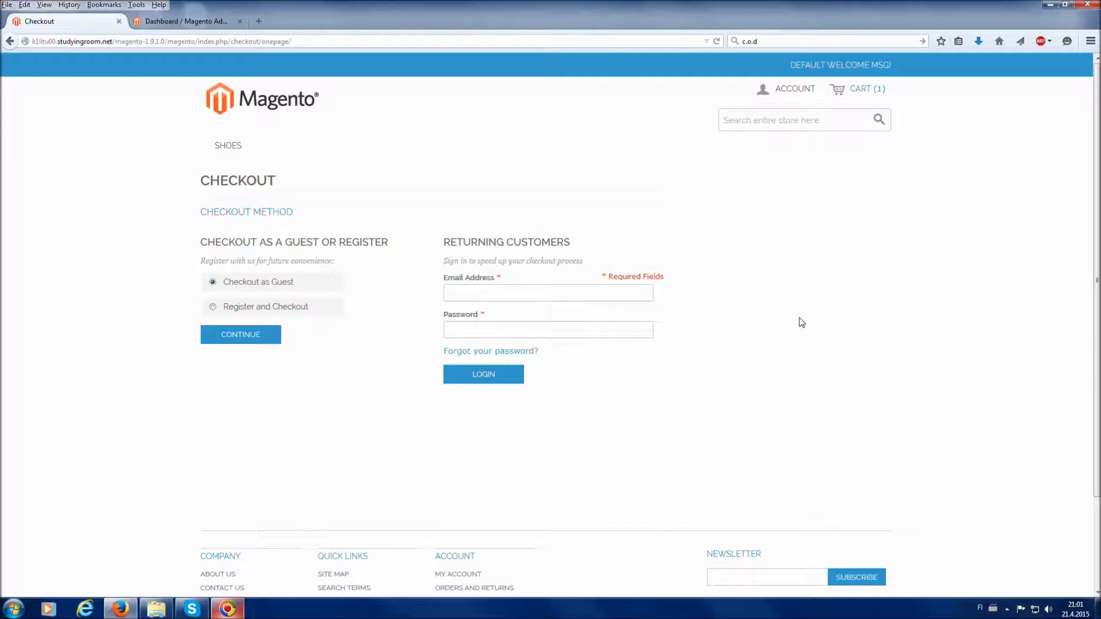
Choose to register during checkout and continue to the billing information form.
{"action": "left_click", "coordinate": [308, 312]}
{"action": "left_click", "coordinate": [268, 337]}
{"action": "scroll", "coordinate": [267, 338], "scroll_direction": "down", "scroll_amount": 4}
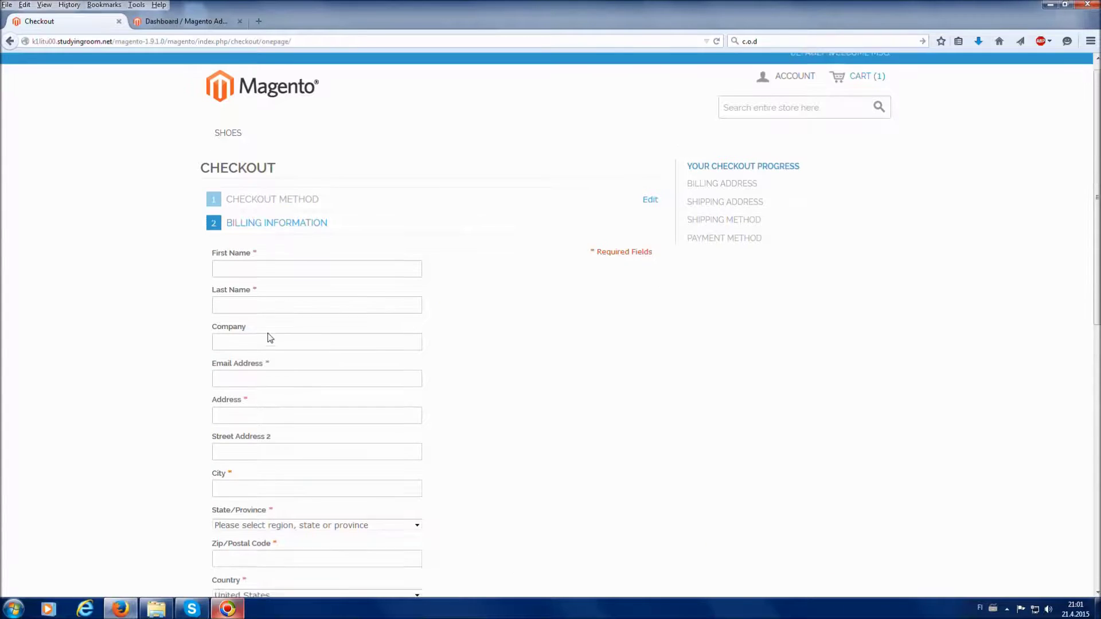
Enter the customer's first and last name, and put the street address in the Address field.
{"action": "left_click", "coordinate": [238, 154]}
{"action": "key", "text": "Tab"}
{"action": "key", "text": "Tab"}
{"action": "key", "text": "Tab"}
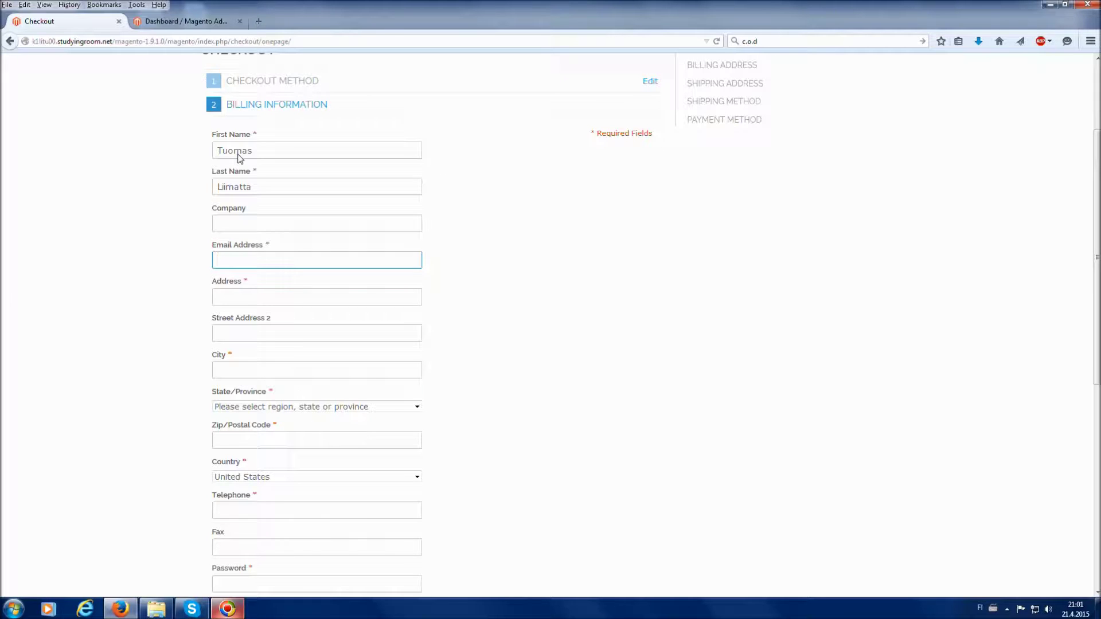
{"action": "type", "text": "Orderstreet 232"}
{"action": "key", "text": "Tab"}
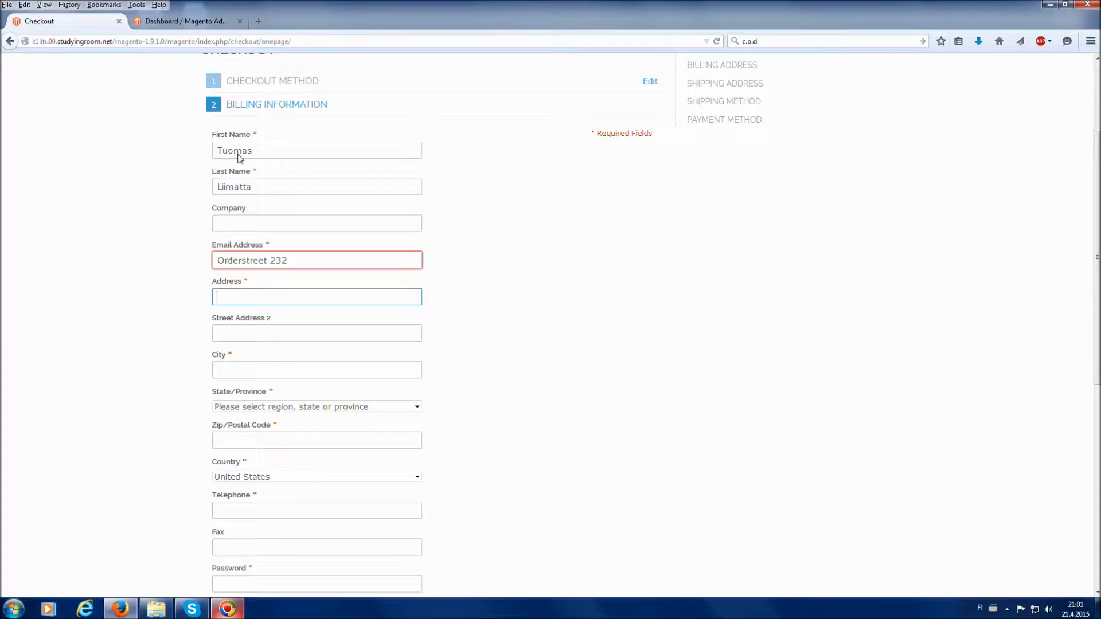
{"action": "left_click_drag", "start_coordinate": [304, 265], "coordinate": [201, 263]}
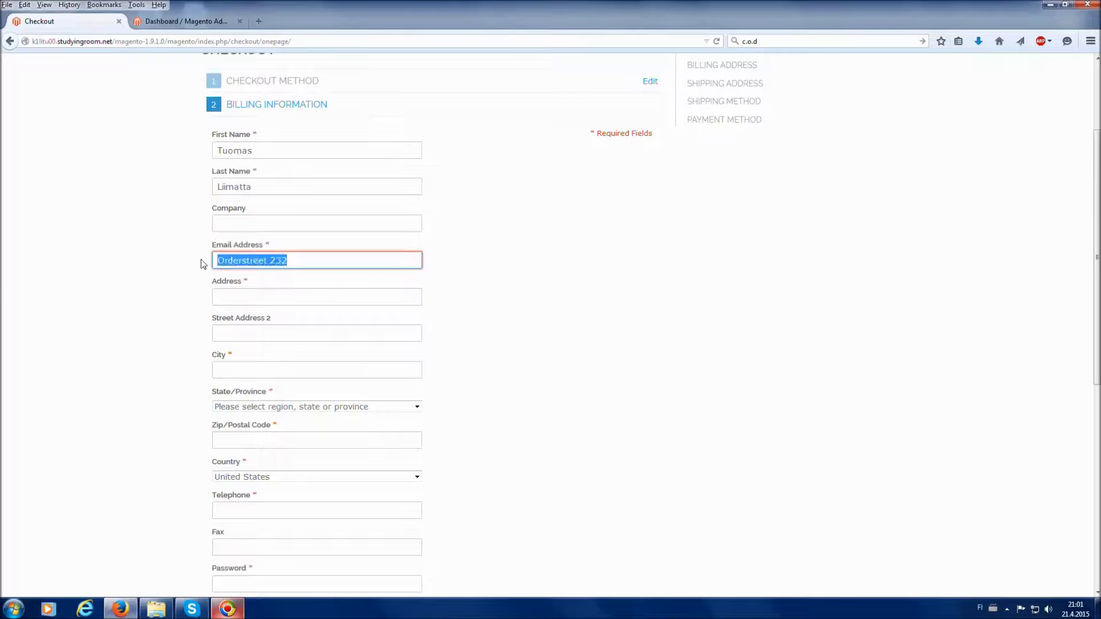
{"action": "key", "text": "ctrl+x"}
{"action": "left_click", "coordinate": [246, 300]}
{"action": "key", "text": "ctrl+v"}
Fill in the customer's e-mail and city, and set State/Province to California.
{"action": "left_click", "coordinate": [263, 266]}
{"action": "type", "text": "exa"}
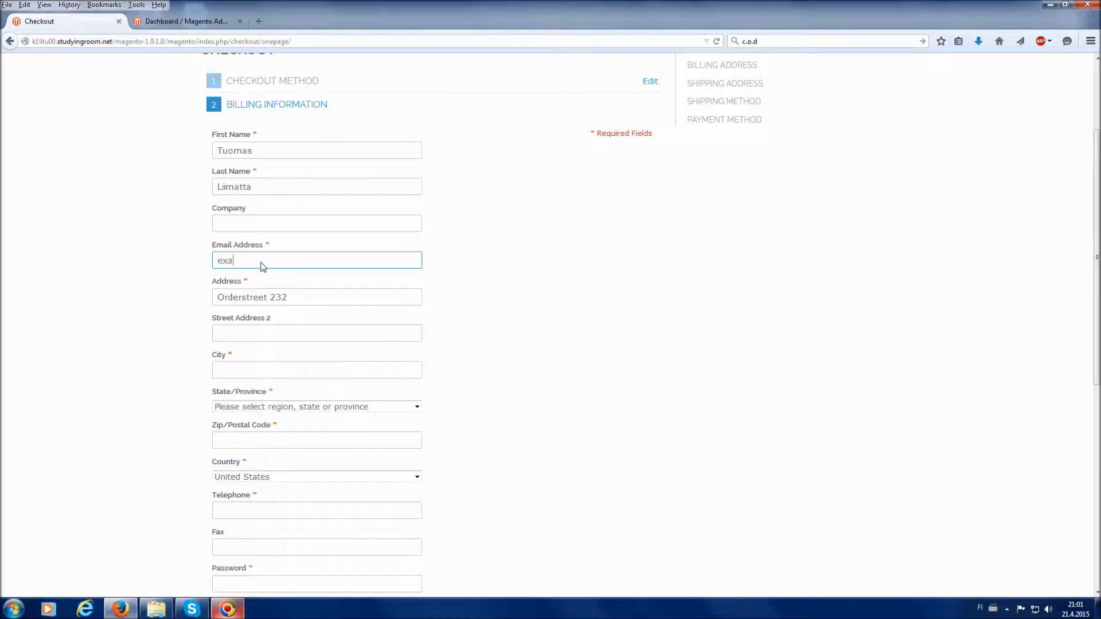
{"action": "type", "text": "mple@gm"}
{"action": "type", "text": "la"}
{"action": "key", "text": "BackSpace"}
{"action": "key", "text": "BackSpace"}
{"action": "type", "text": "ail.com"}
{"action": "scroll", "coordinate": [279, 305], "scroll_direction": "down", "scroll_amount": 2}
{"action": "left_click", "coordinate": [279, 306]}
{"action": "type", "text": "Anahei"}
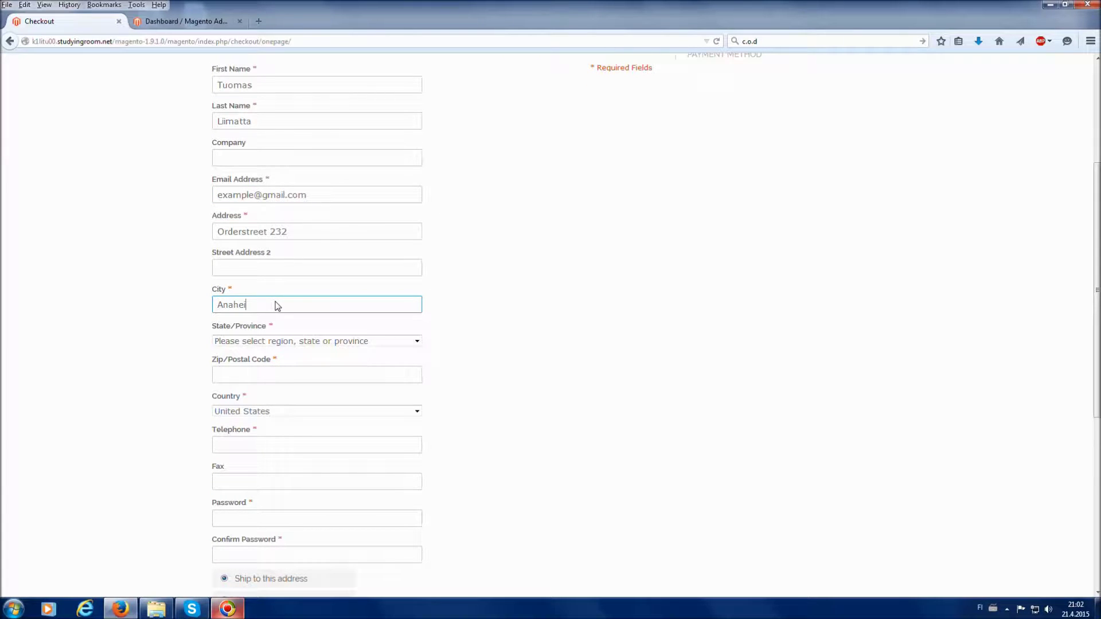
{"action": "type", "text": "m"}
{"action": "left_click", "coordinate": [278, 341]}
{"action": "type", "text": "co"}
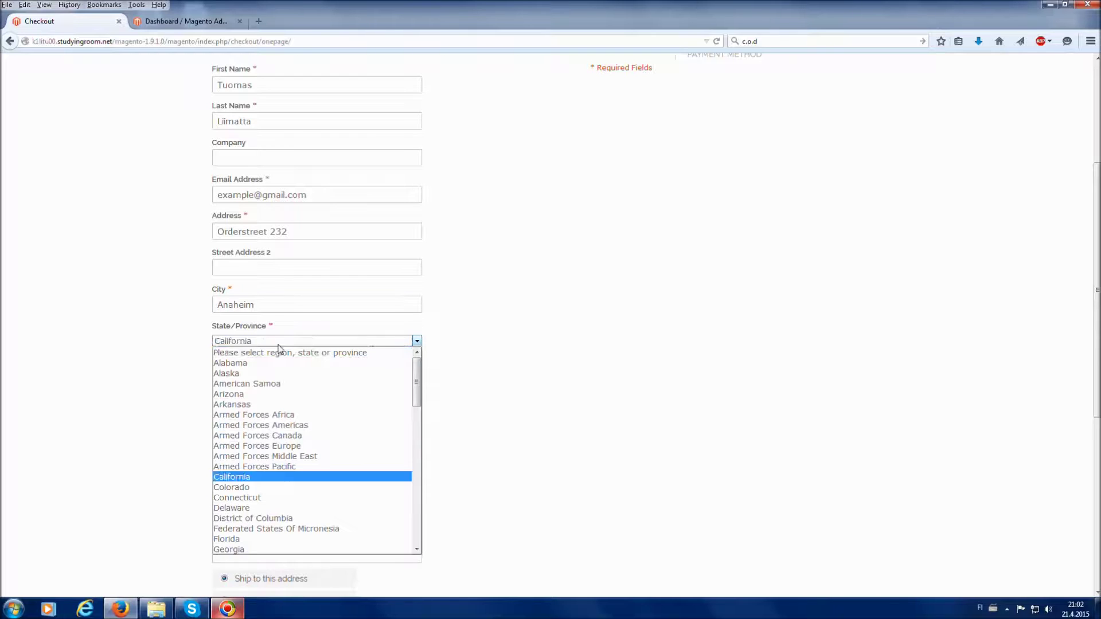
{"action": "left_click", "coordinate": [258, 477]}
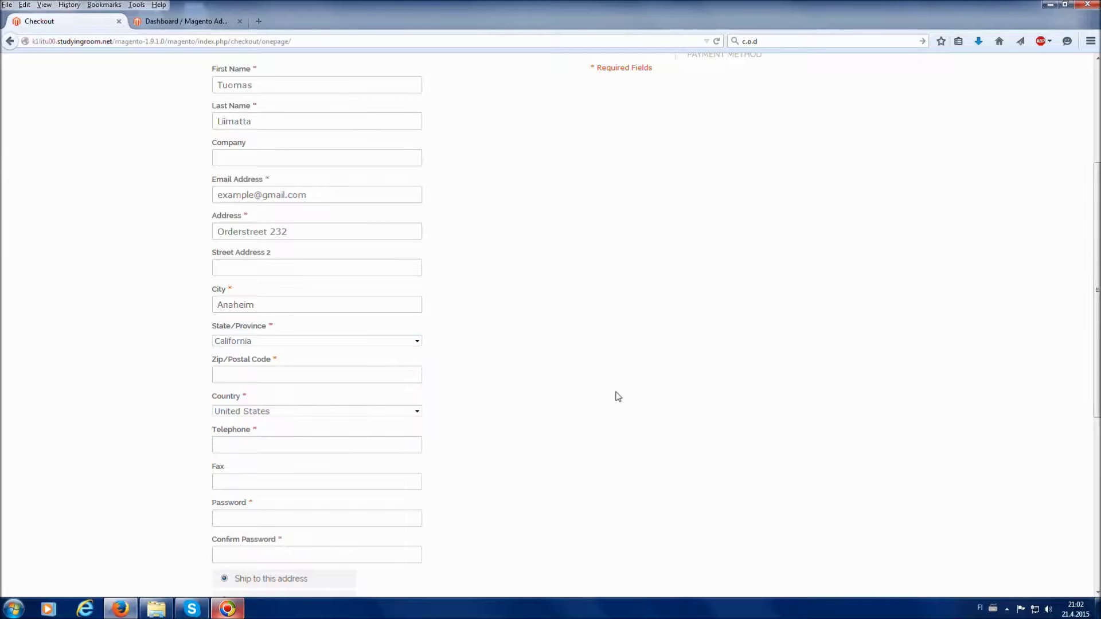
Enter the customer's ZIP code and telephone number.
{"action": "scroll", "coordinate": [312, 310], "scroll_direction": "down", "scroll_amount": 2}
{"action": "left_click", "coordinate": [312, 309]}
{"action": "type", "text": "45645"}
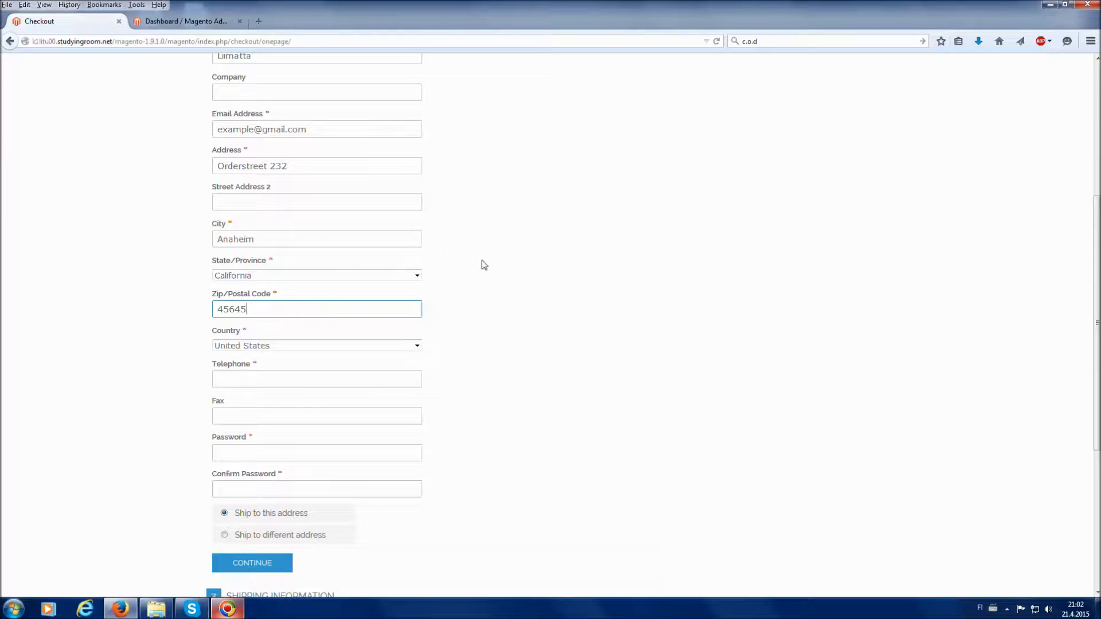
{"action": "left_click", "coordinate": [329, 378]}
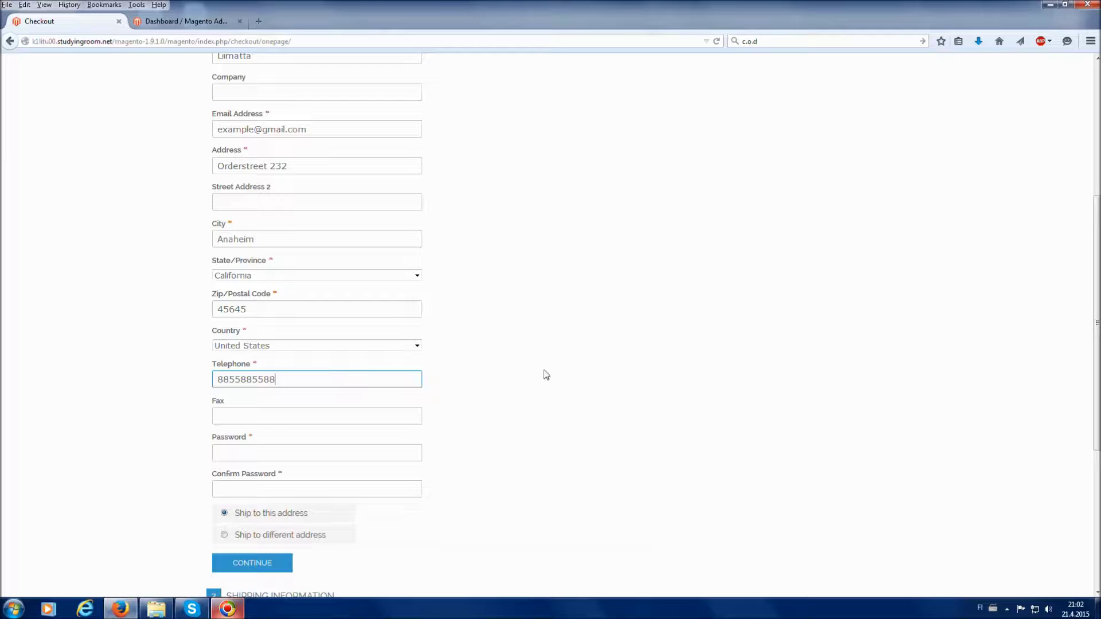
Enter the account password and its confirmation, then review the completed form.
{"action": "scroll", "coordinate": [543, 373], "scroll_direction": "down", "scroll_amount": 2}
{"action": "left_click", "coordinate": [294, 394]}
{"action": "type", "text": "123456890"}
{"action": "key", "text": "Tab"}
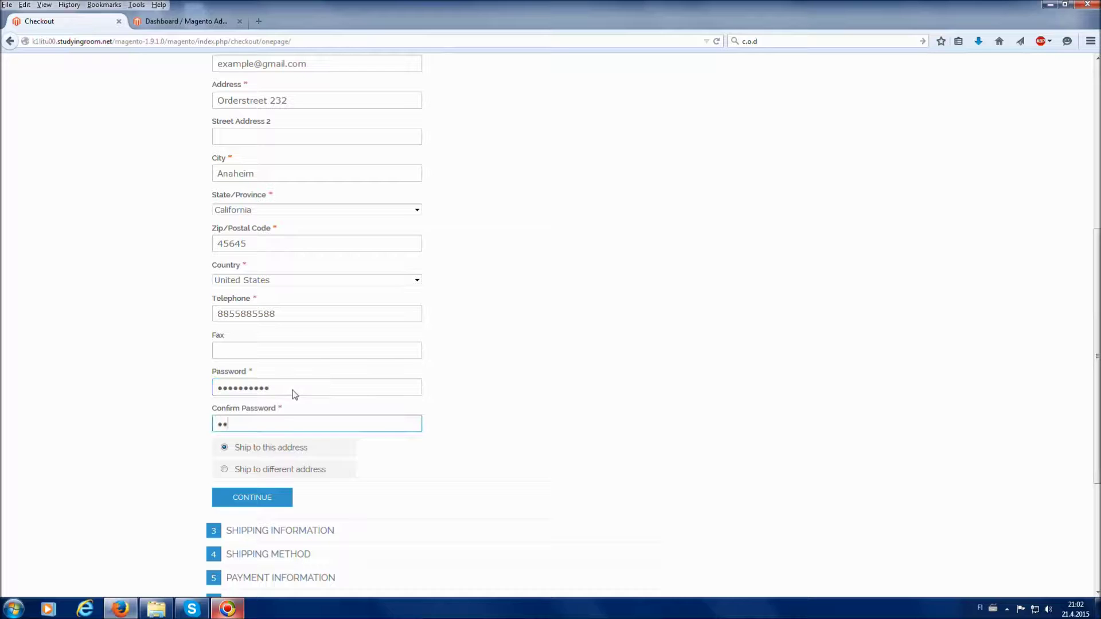
{"action": "type", "text": "1234567890"}
{"action": "scroll", "coordinate": [598, 418], "scroll_direction": "down", "scroll_amount": 1}
{"action": "scroll", "coordinate": [598, 418], "scroll_direction": "up", "scroll_amount": 2}
{"action": "scroll", "coordinate": [598, 418], "scroll_direction": "up", "scroll_amount": 3}
{"action": "scroll", "coordinate": [598, 418], "scroll_direction": "down", "scroll_amount": 2}
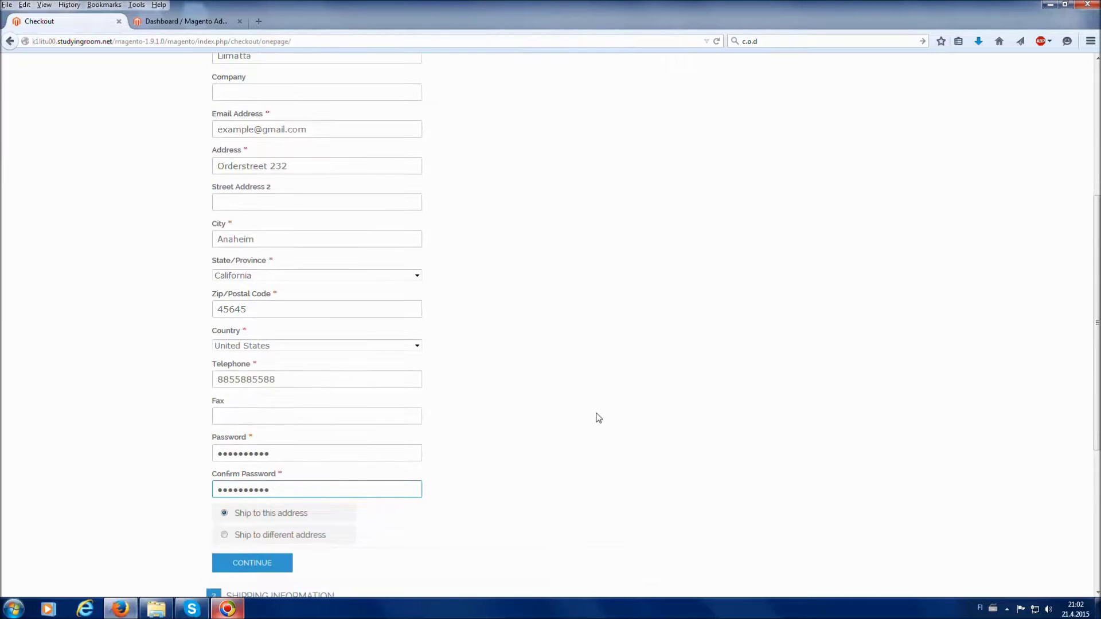
{"action": "scroll", "coordinate": [598, 417], "scroll_direction": "down", "scroll_amount": 1}
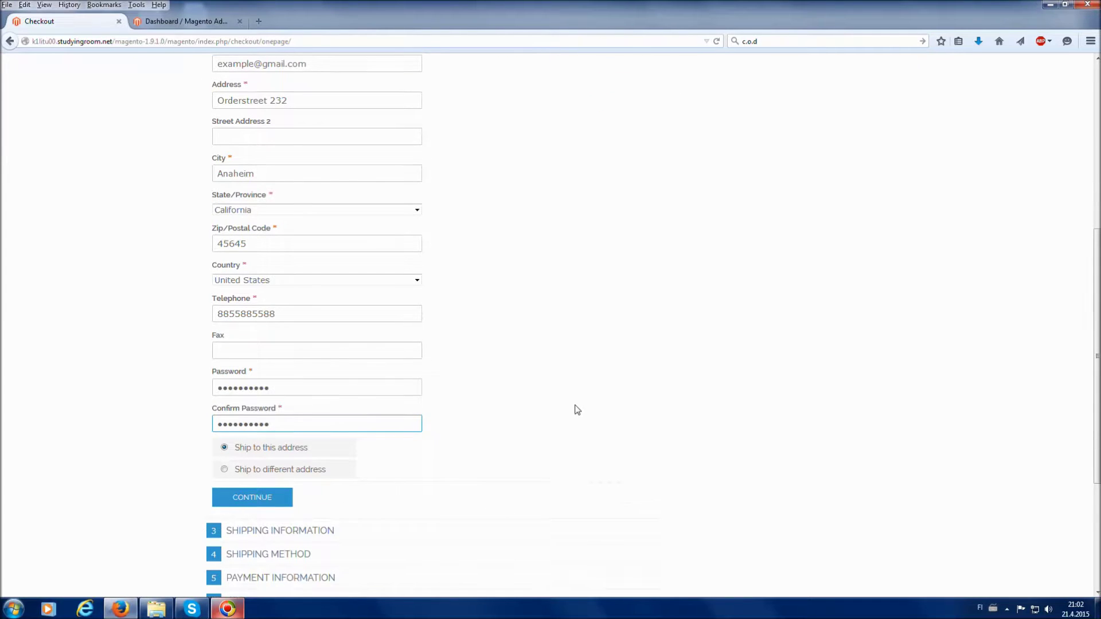
Continue past billing, Flat Rate shipping and Cash On Delivery to the €104.00 order review.
{"action": "left_click", "coordinate": [261, 503]}
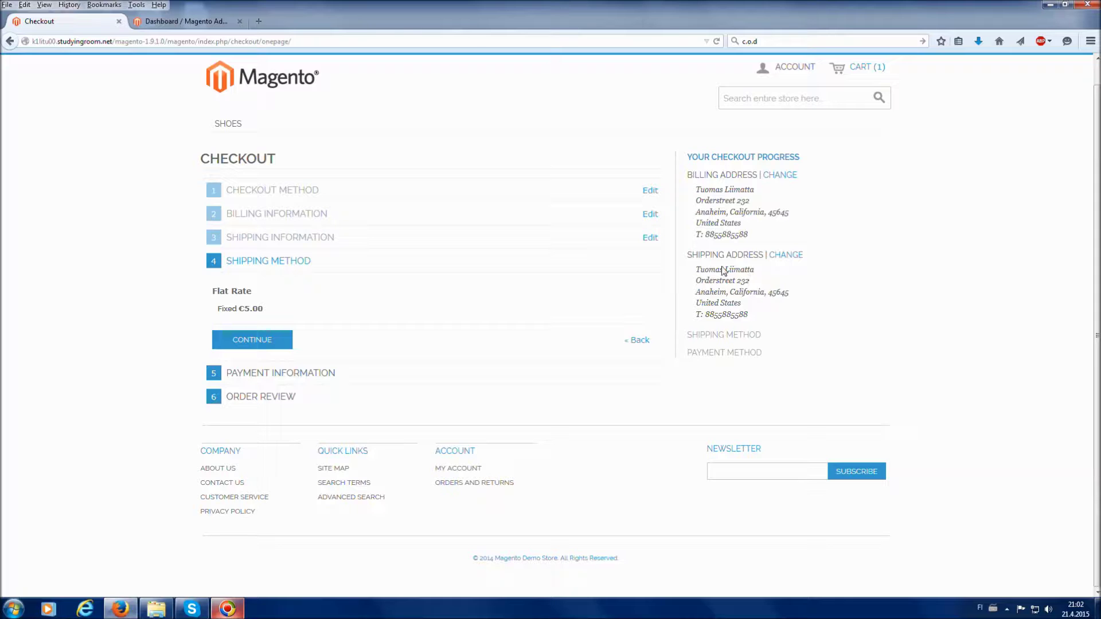
{"action": "left_click", "coordinate": [267, 344]}
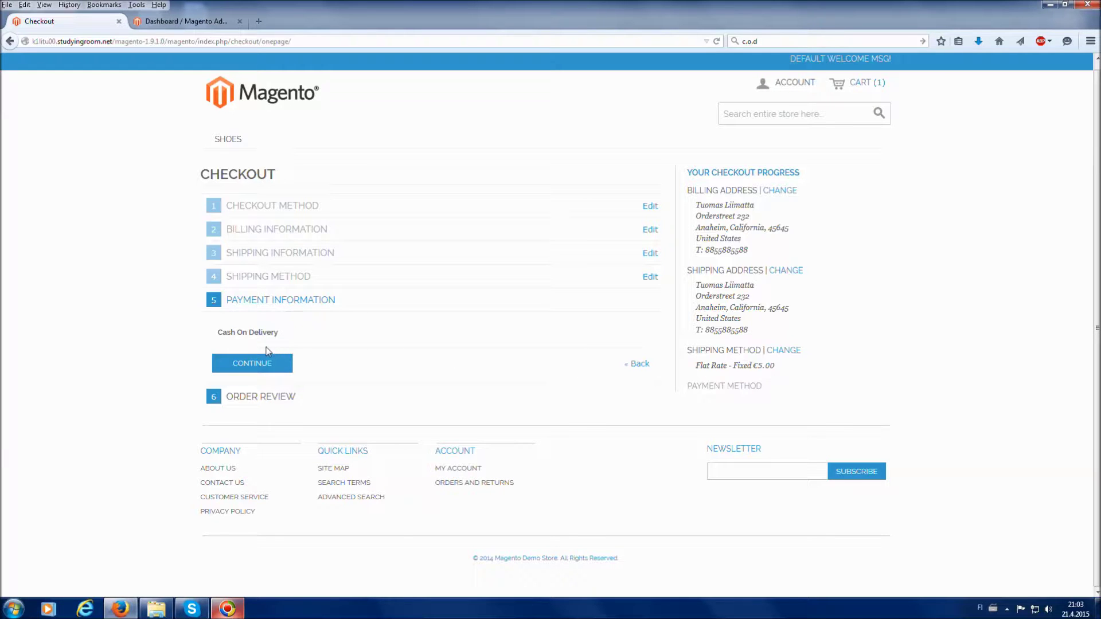
{"action": "left_click", "coordinate": [236, 362]}
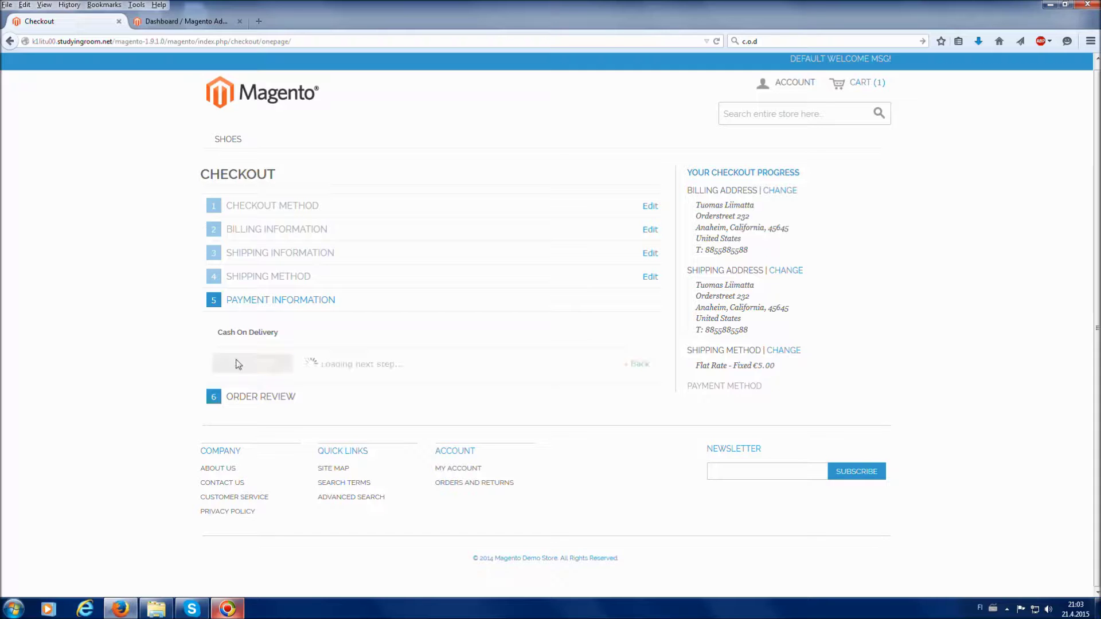
{"action": "scroll", "coordinate": [251, 388], "scroll_direction": "down", "scroll_amount": 1}
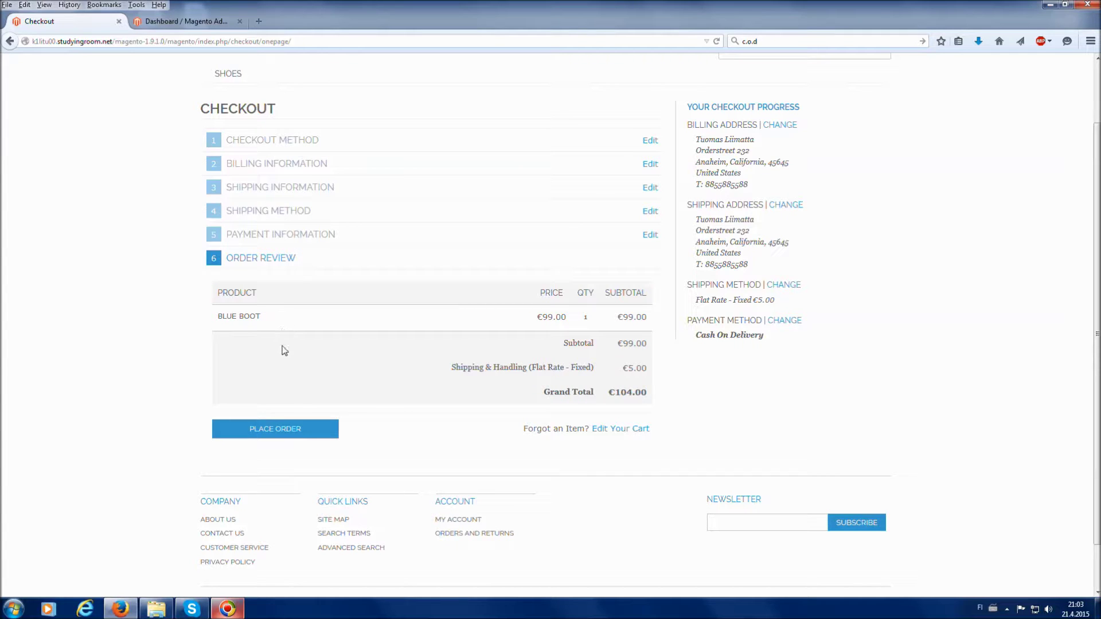
Place the Blue Boot order and switch to the Magento Admin dashboard tab.
{"action": "left_click", "coordinate": [283, 432]}
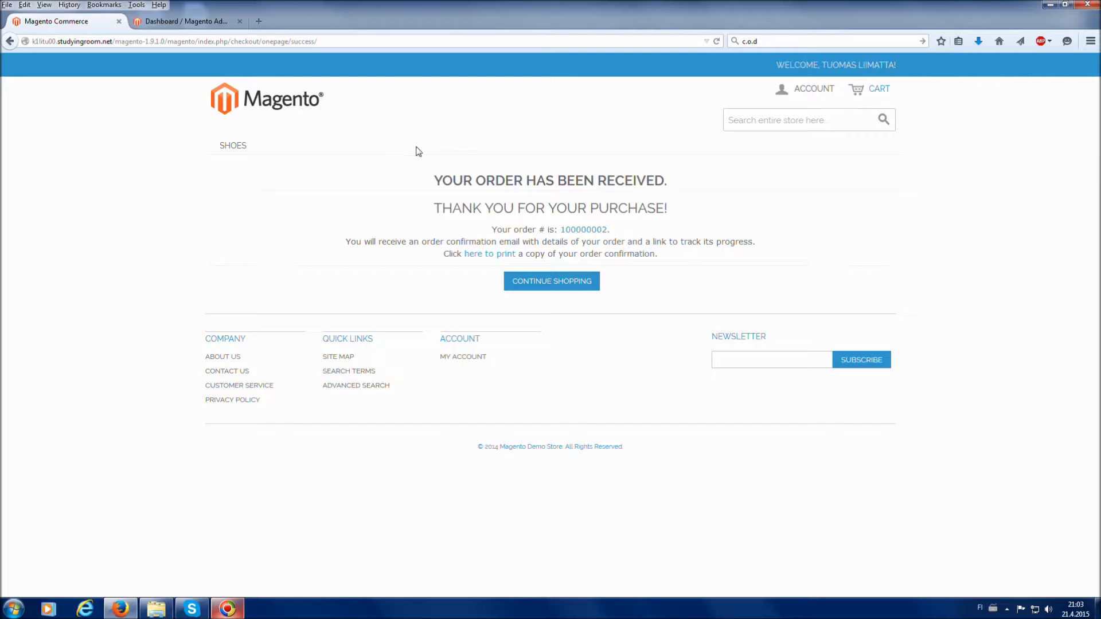
{"action": "left_click", "coordinate": [205, 20]}
Reload the dashboard and open the newest €104.00 Blue Boot order from Last 5 Orders.
{"action": "left_click", "coordinate": [717, 41]}
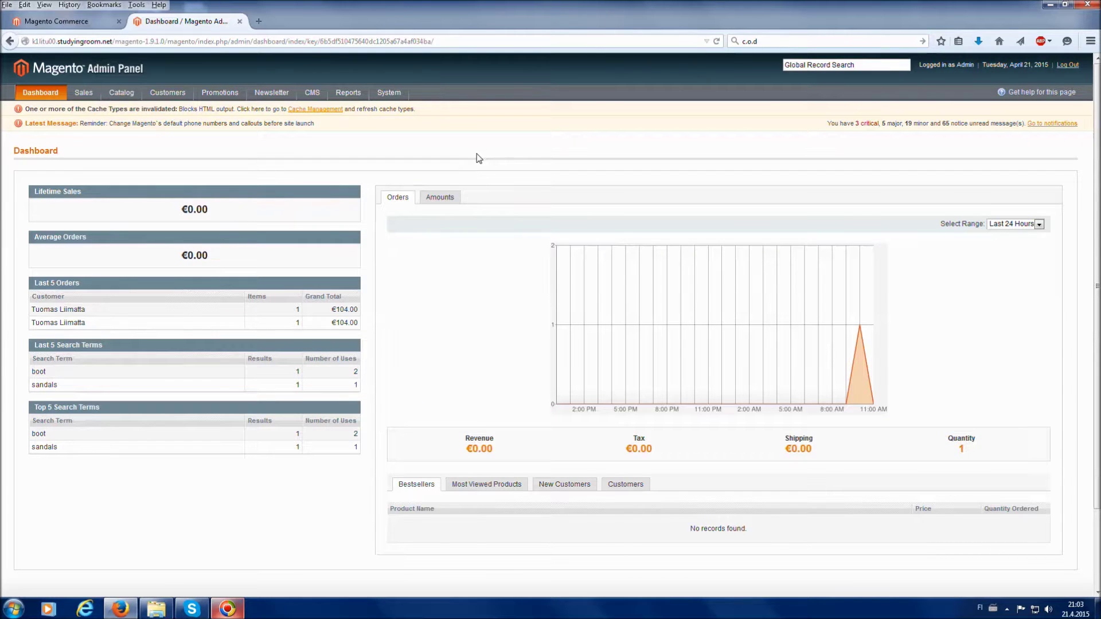
{"action": "left_click", "coordinate": [122, 313]}
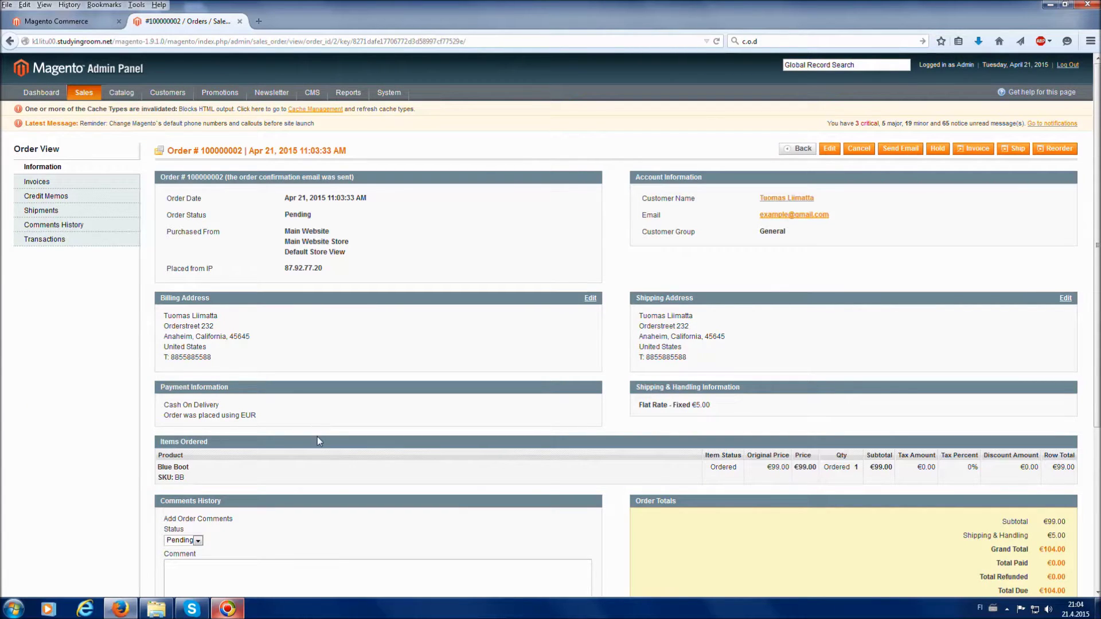
{"action": "scroll", "coordinate": [318, 436], "scroll_direction": "down", "scroll_amount": 2}
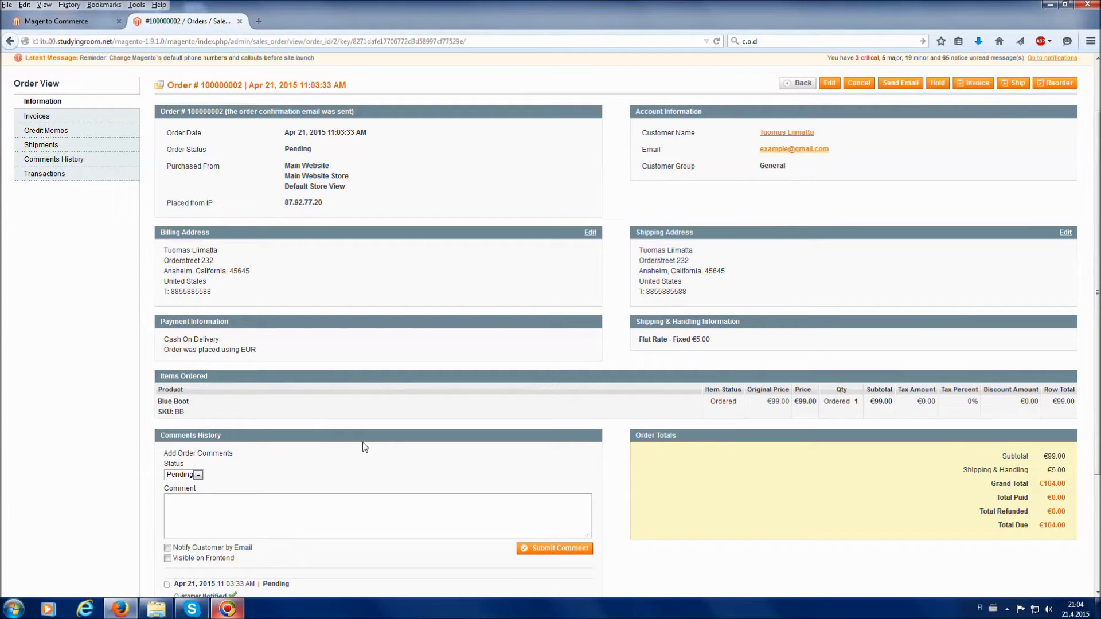
{"action": "scroll", "coordinate": [401, 436], "scroll_direction": "down", "scroll_amount": 2}
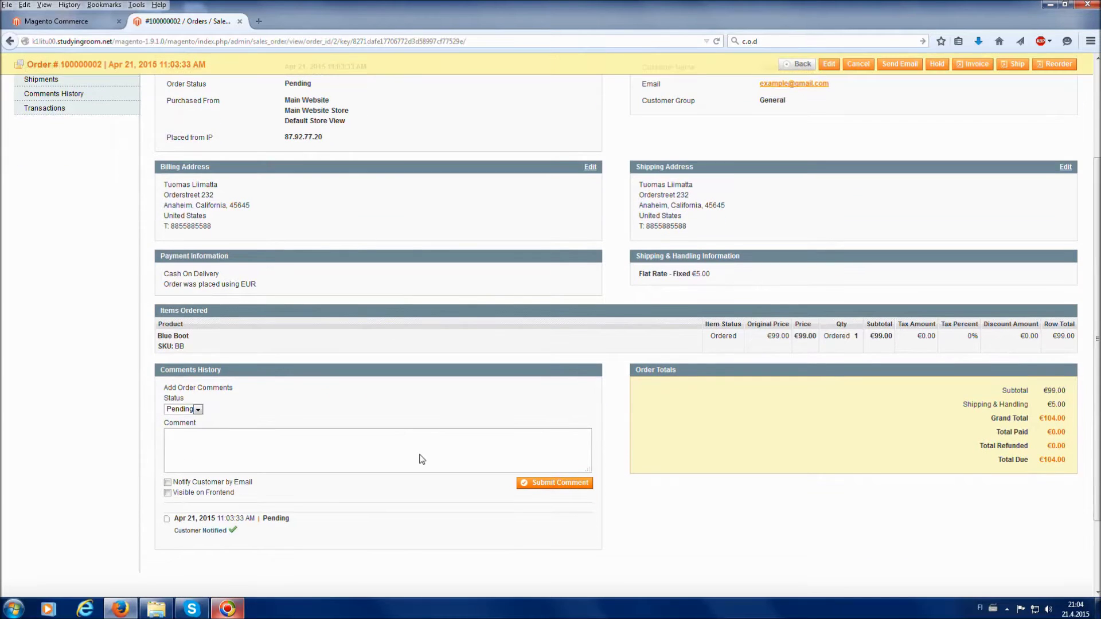
{"action": "scroll", "coordinate": [421, 464], "scroll_direction": "up", "scroll_amount": 1}
{"action": "scroll", "coordinate": [421, 467], "scroll_direction": "up", "scroll_amount": 2}
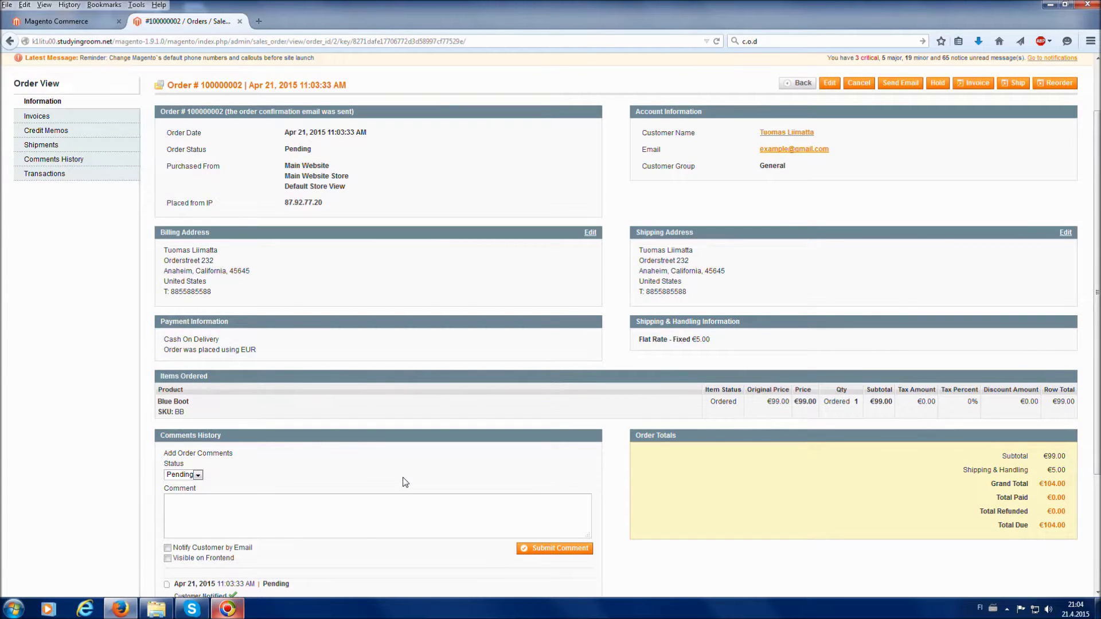
{"action": "scroll", "coordinate": [404, 481], "scroll_direction": "up", "scroll_amount": 2}
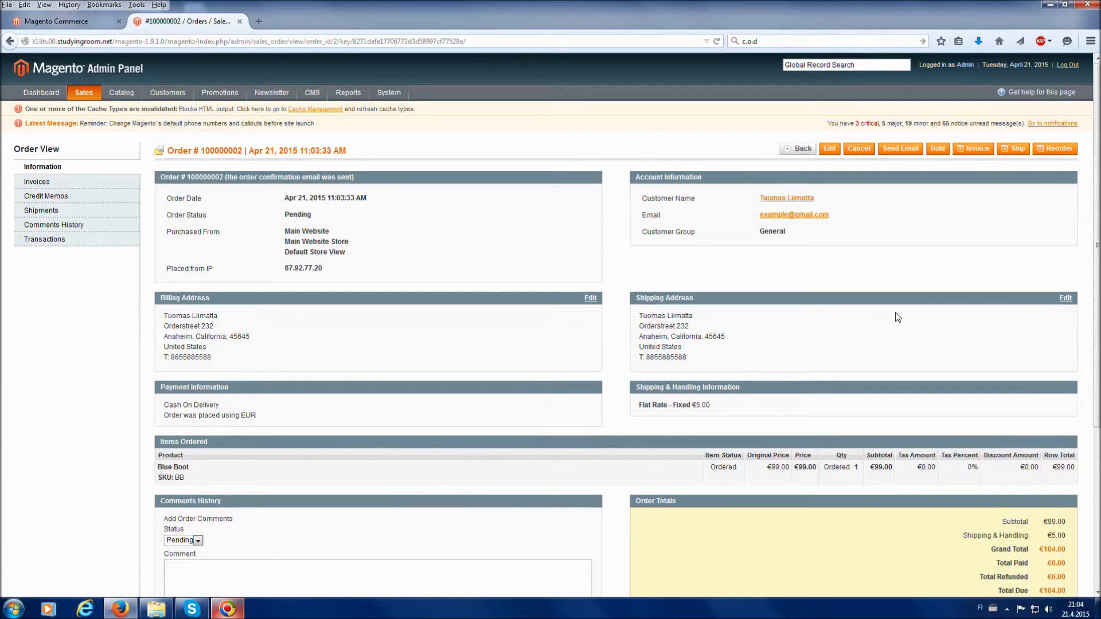
{"action": "left_click", "coordinate": [982, 152]}
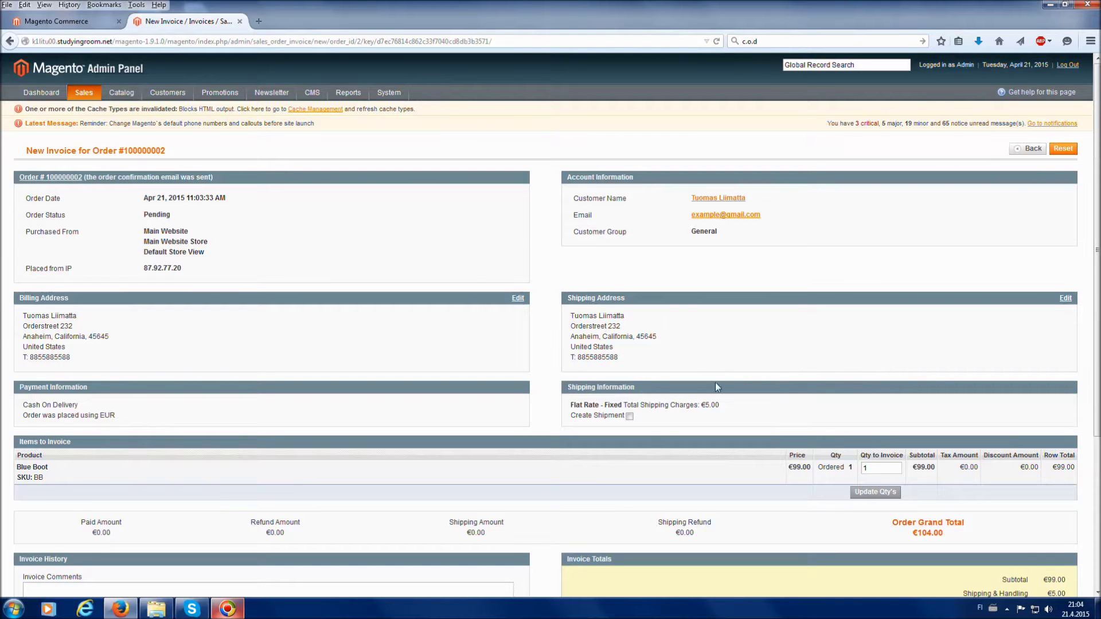
{"action": "scroll", "coordinate": [698, 389], "scroll_direction": "down", "scroll_amount": 1}
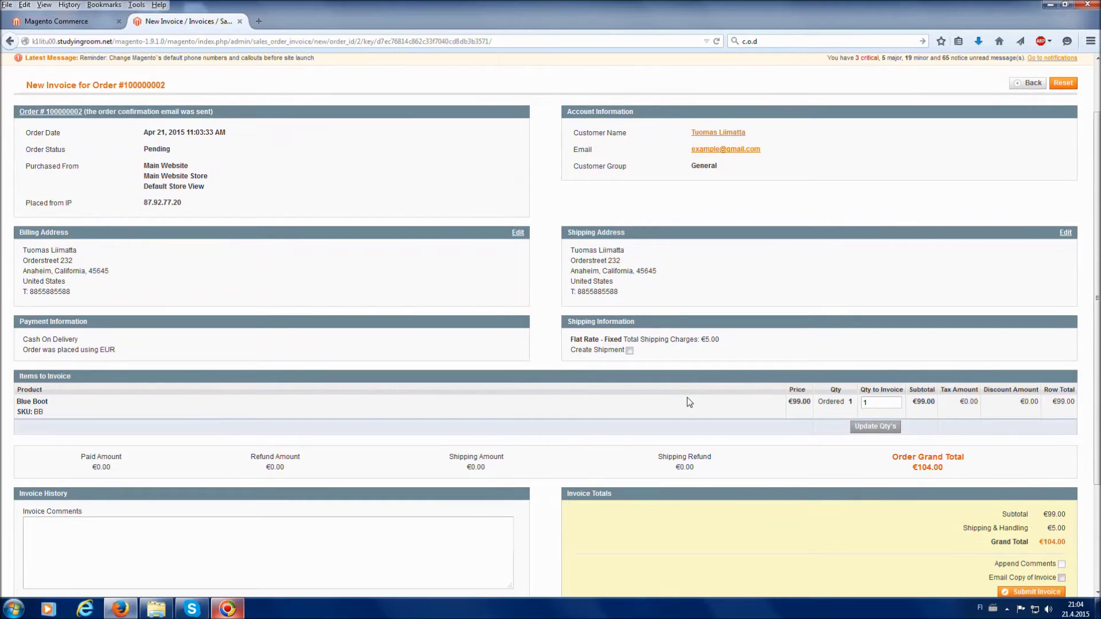
{"action": "scroll", "coordinate": [687, 397], "scroll_direction": "down", "scroll_amount": 1}
{"action": "scroll", "coordinate": [687, 398], "scroll_direction": "up", "scroll_amount": 2}
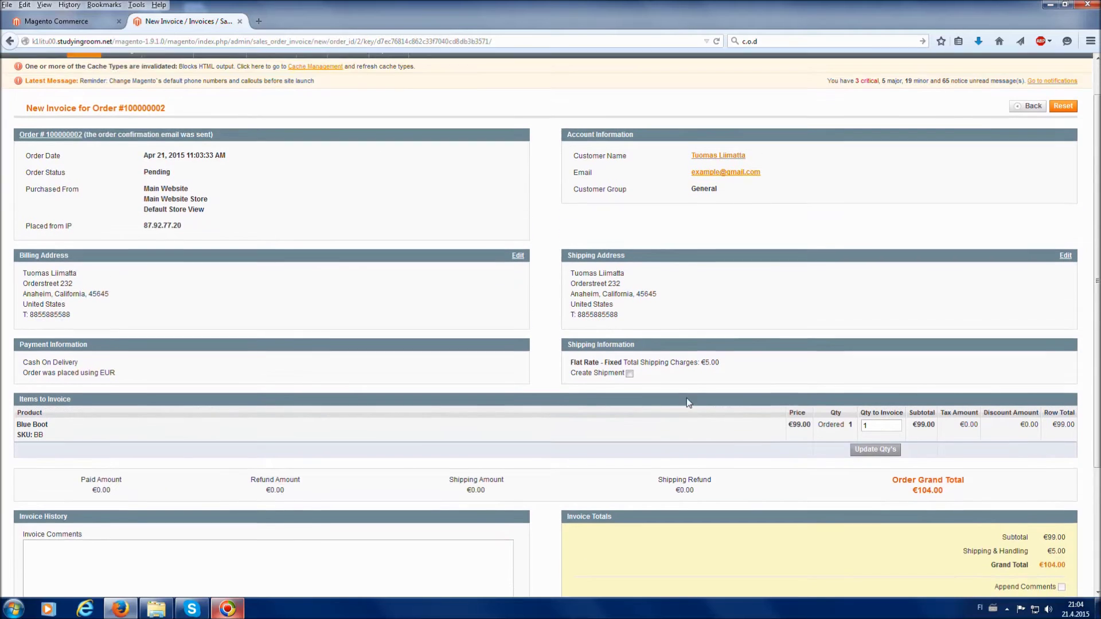
{"action": "scroll", "coordinate": [687, 398], "scroll_direction": "up", "scroll_amount": 1}
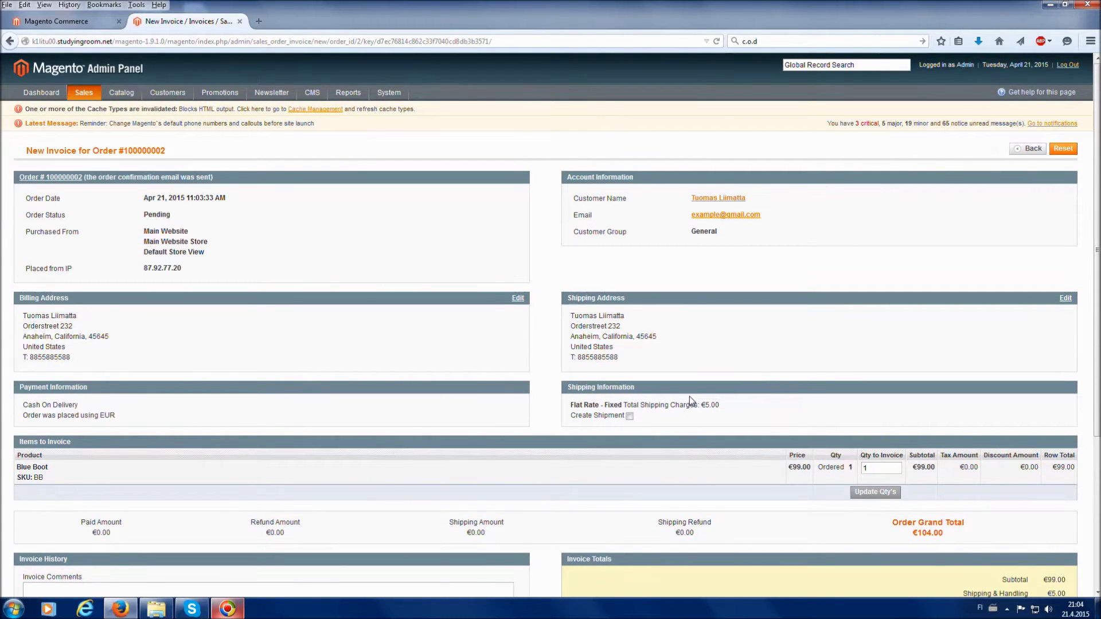
{"action": "key", "text": "alt+Left"}
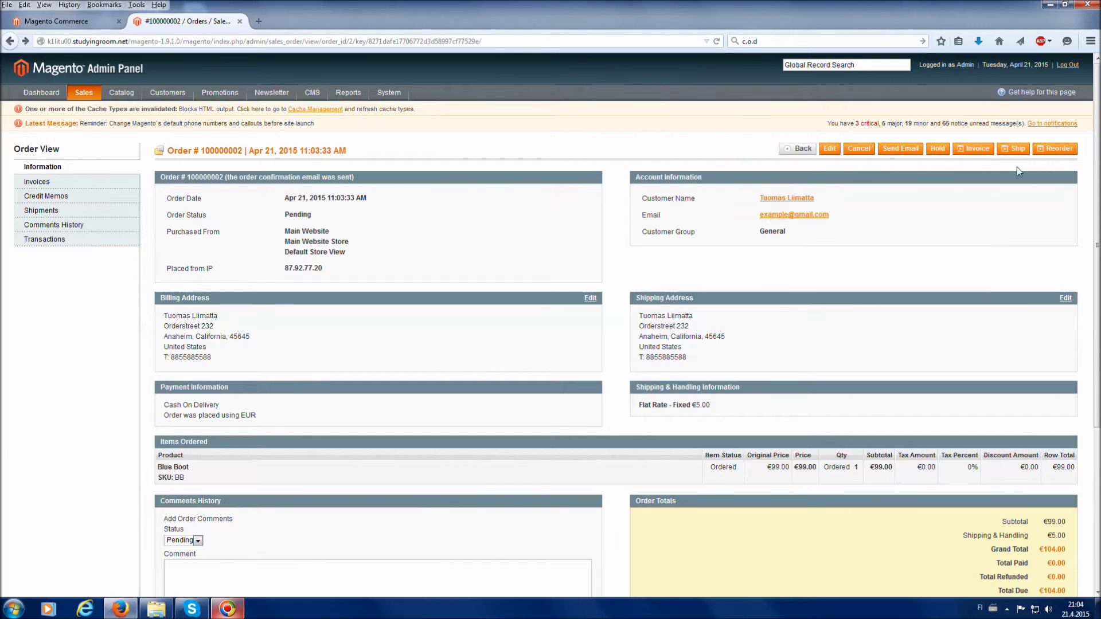
Open the New Shipment page for Order #100000002 with 1 Blue Boot via Flat Rate.
{"action": "left_click", "coordinate": [1017, 149]}
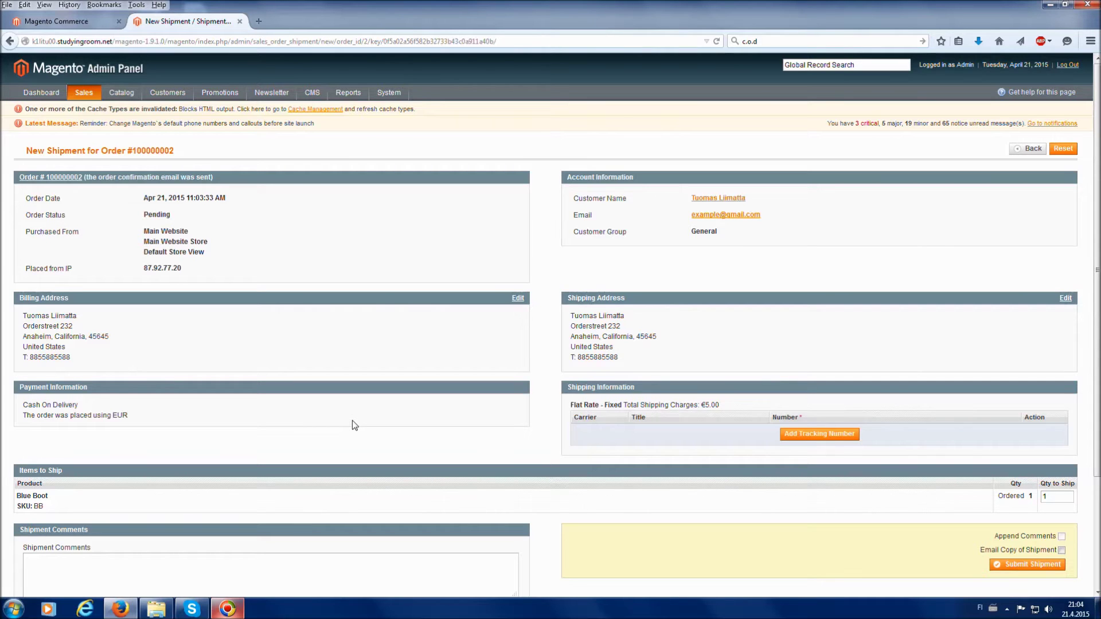
{"action": "scroll", "coordinate": [352, 425], "scroll_direction": "down", "scroll_amount": 5}
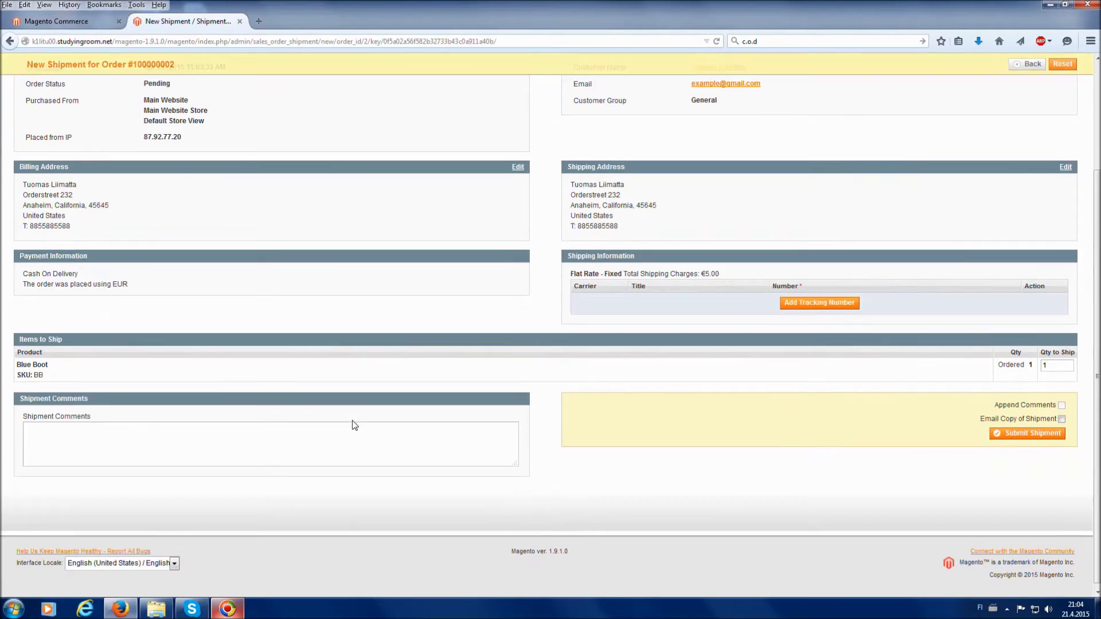
{"action": "scroll", "coordinate": [347, 418], "scroll_direction": "up", "scroll_amount": 3}
{"action": "scroll", "coordinate": [342, 417], "scroll_direction": "up", "scroll_amount": 2}
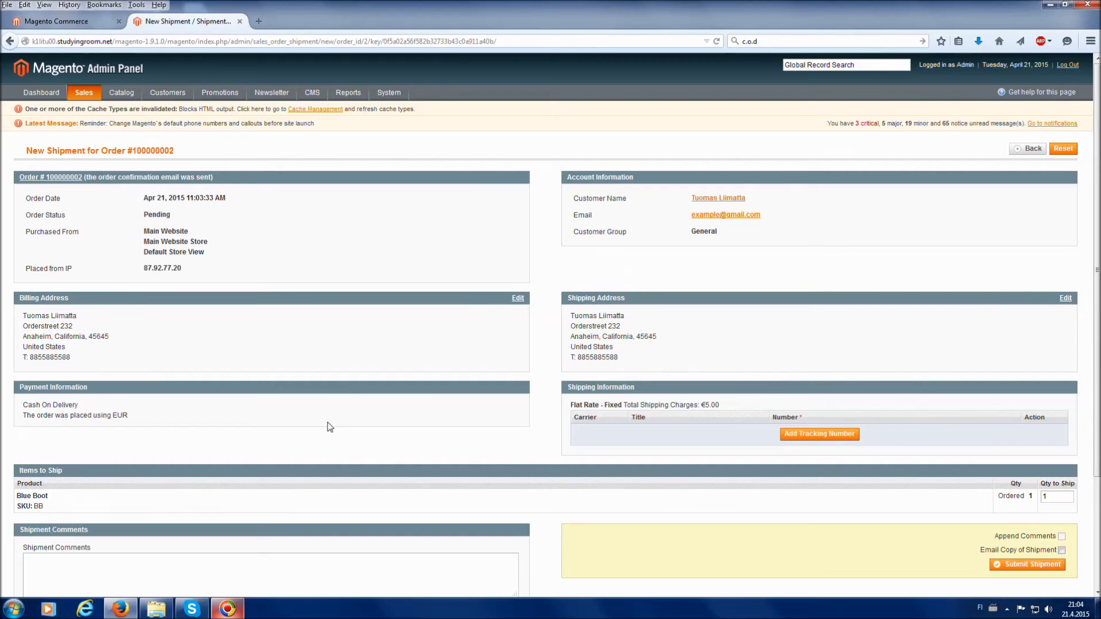